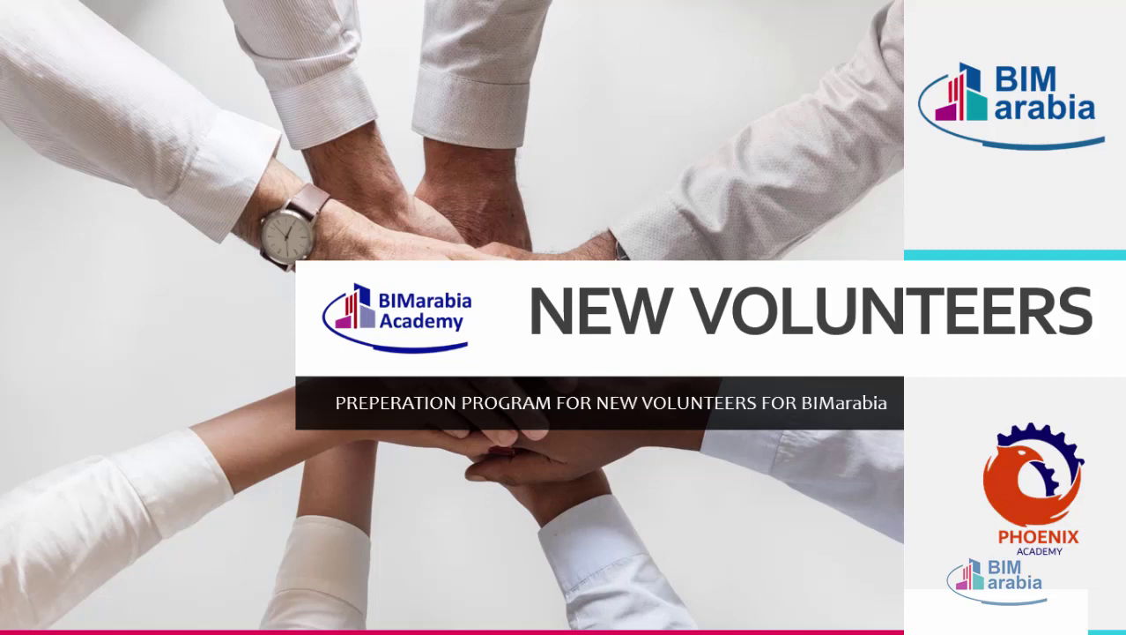
# Advance the slideshow from the NEW VOLUNTEERS title slide to the Welcome slide (slide 3).
pyautogui.press('Right')
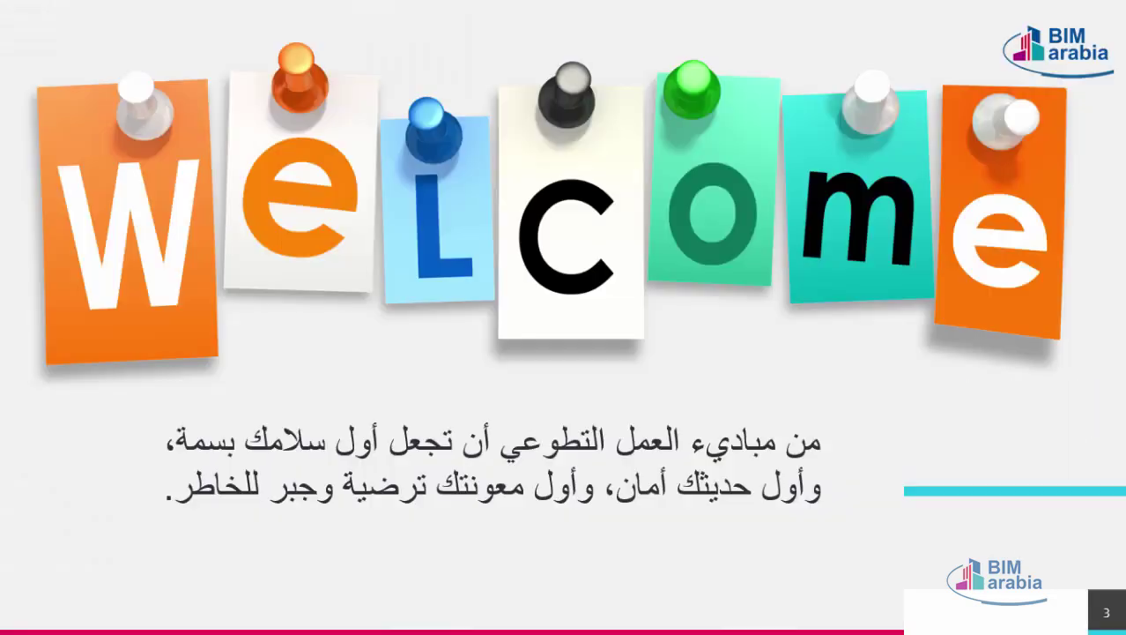
# Move the slideshow on past Welcome and About Us to slide 9, showing 355 live meetings and partner logos.
pyautogui.press('Right')
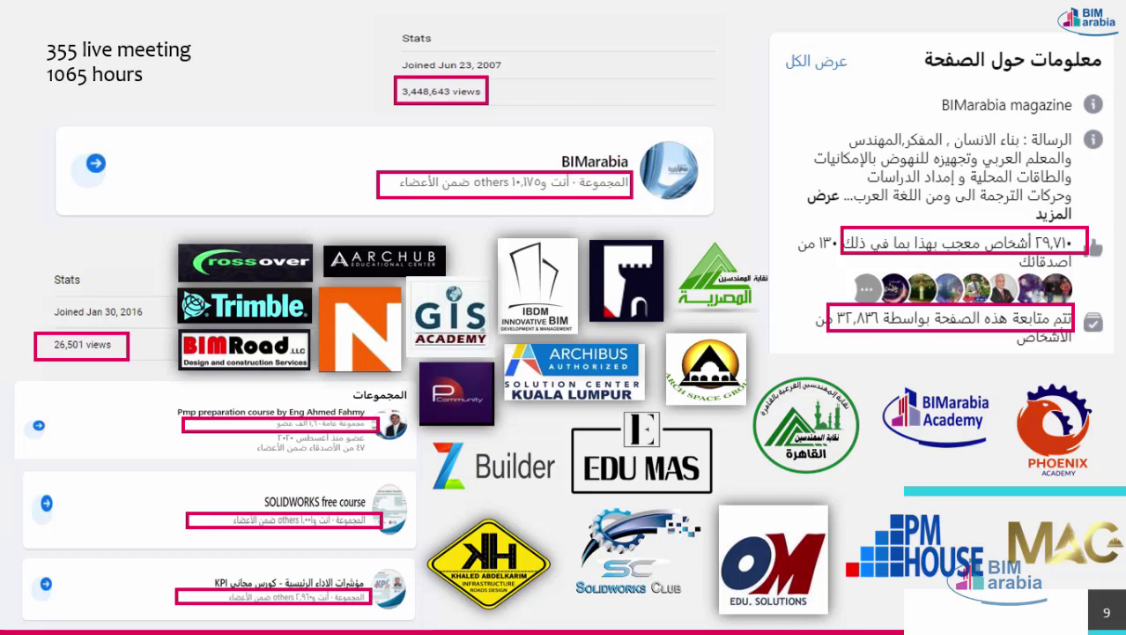
# Advance into the Zoom slides, reaching the screen-share picker with Screen, Whiteboard and iPhone/iPad choices.
pyautogui.press('Right')
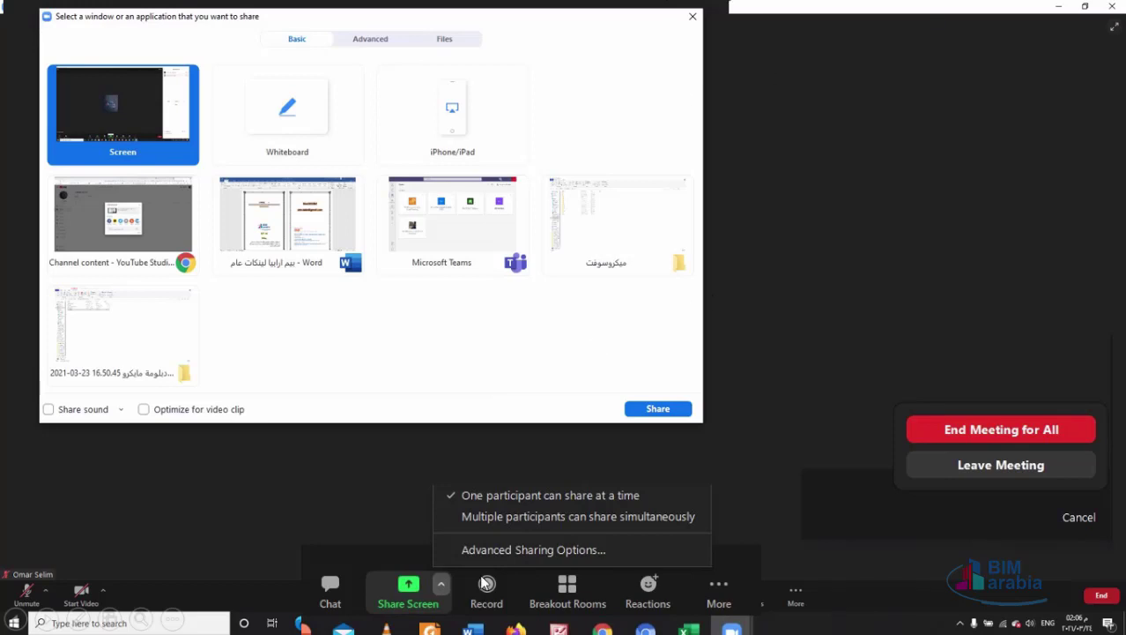
# Share the whole Screen with the Zoom meeting.
pyautogui.click(638, 408)
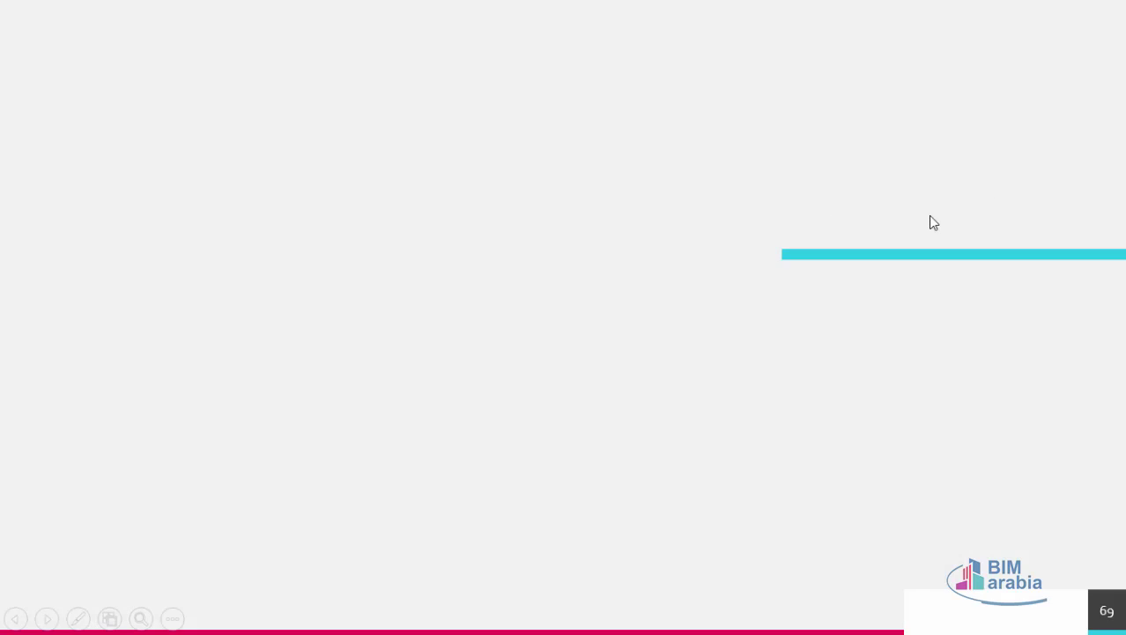
# Launch Camtasia Recorder from Windows search over PowerPoint's editor on slide 68.
pyautogui.press('super')
pyautogui.write('ca')
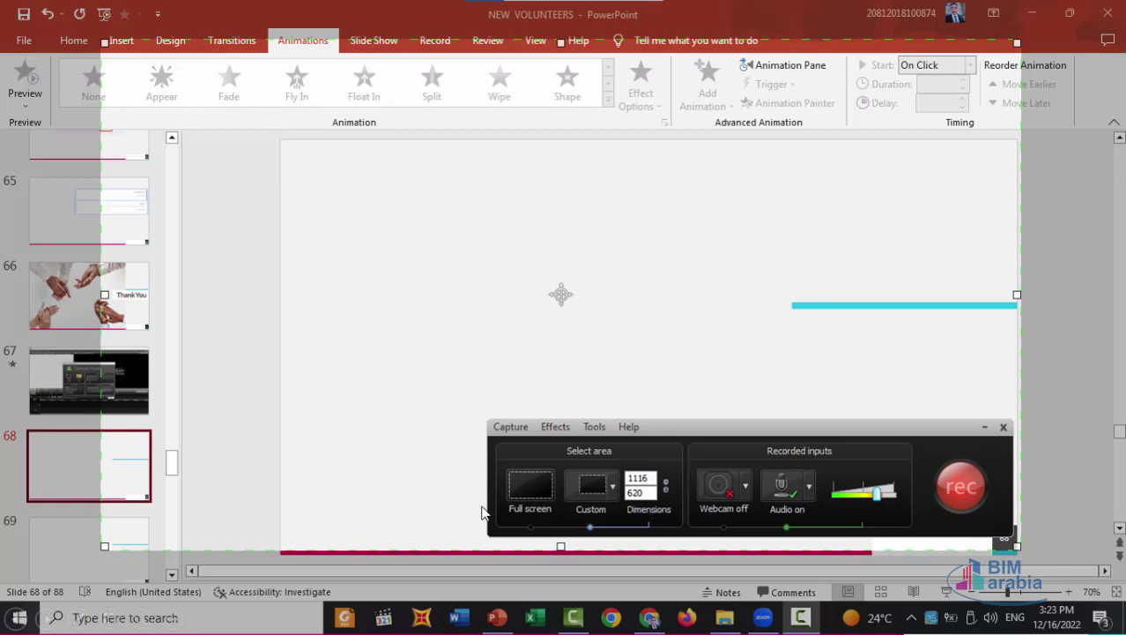
# Switch the recording area to Full screen and review the Audio on microphone options.
pyautogui.click(532, 482)
pyautogui.click(808, 484)
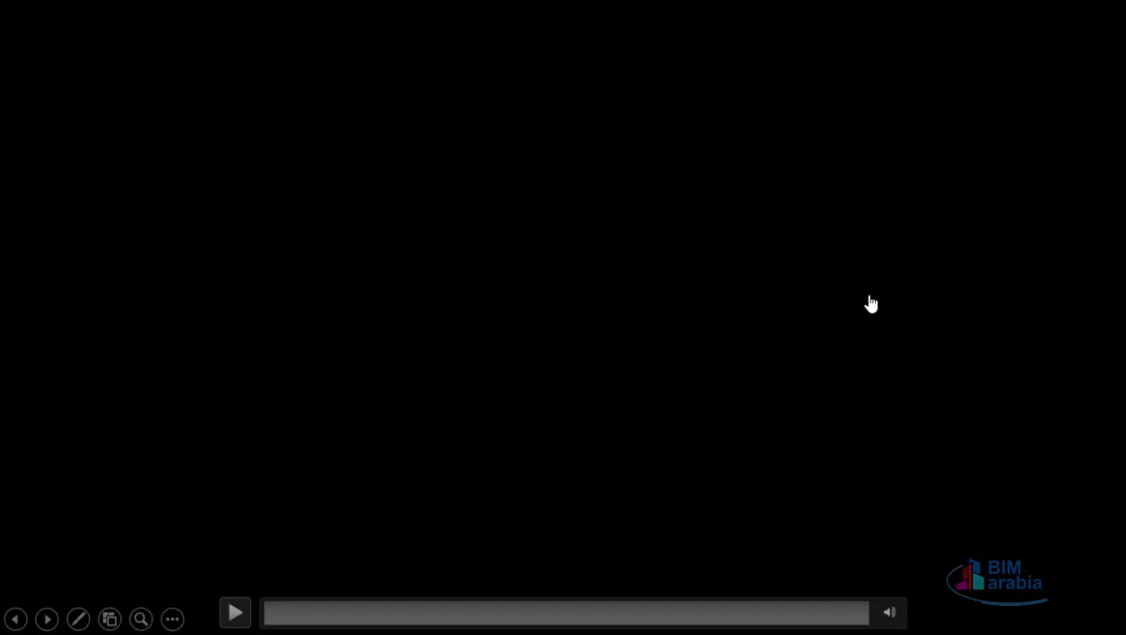
# Play, pause and resume the slide's embedded recording demo video until it finishes.
pyautogui.click(250, 617)
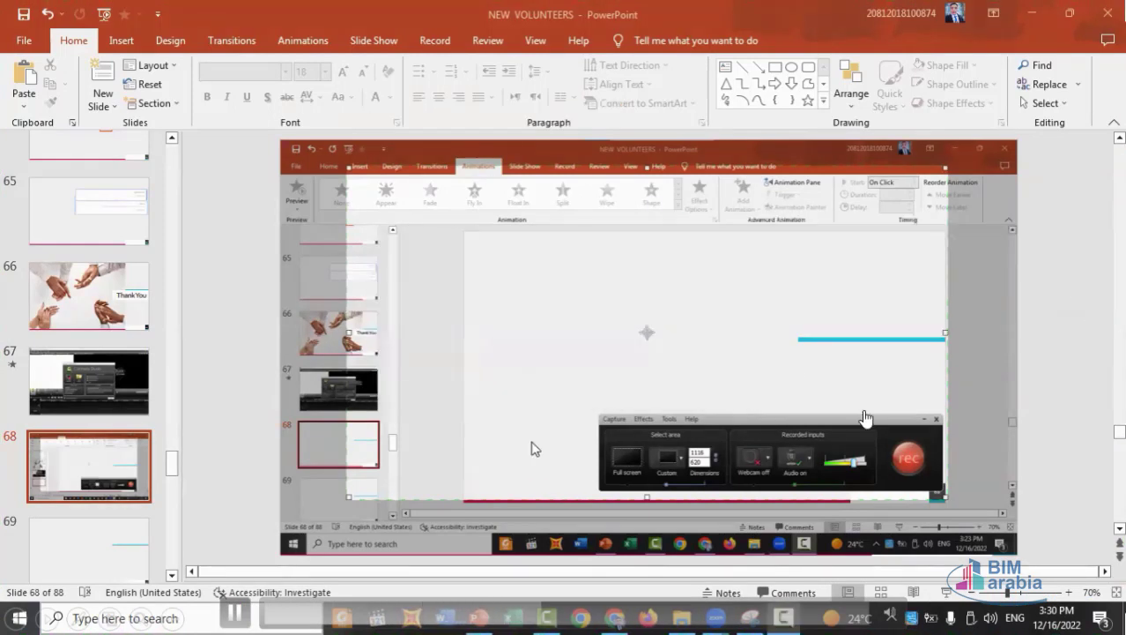
pyautogui.click(234, 611)
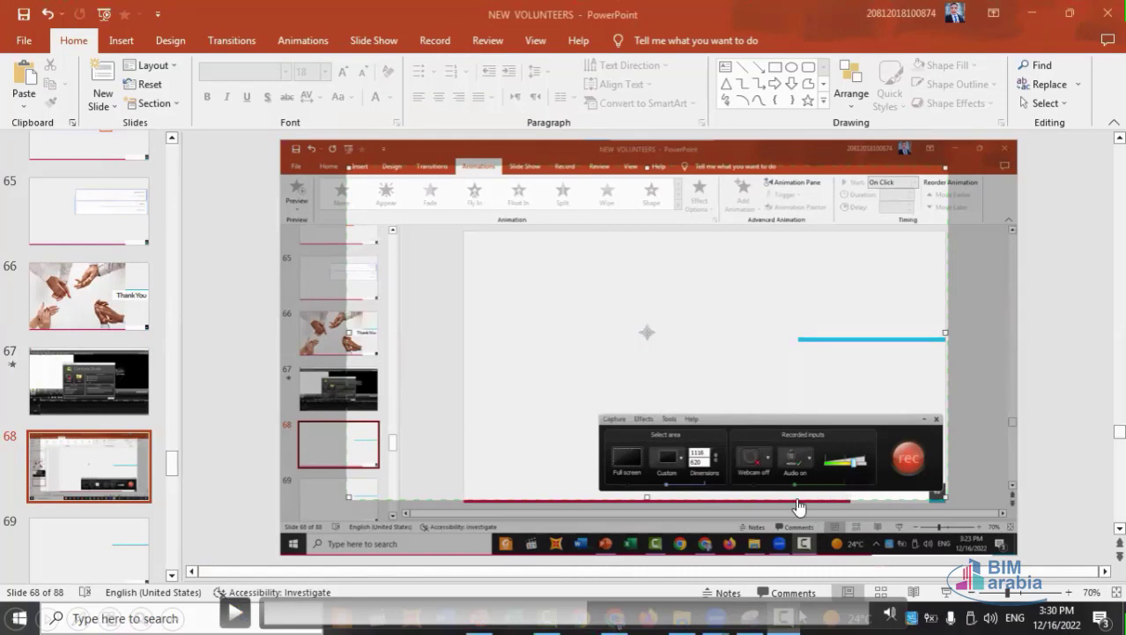
pyautogui.click(235, 612)
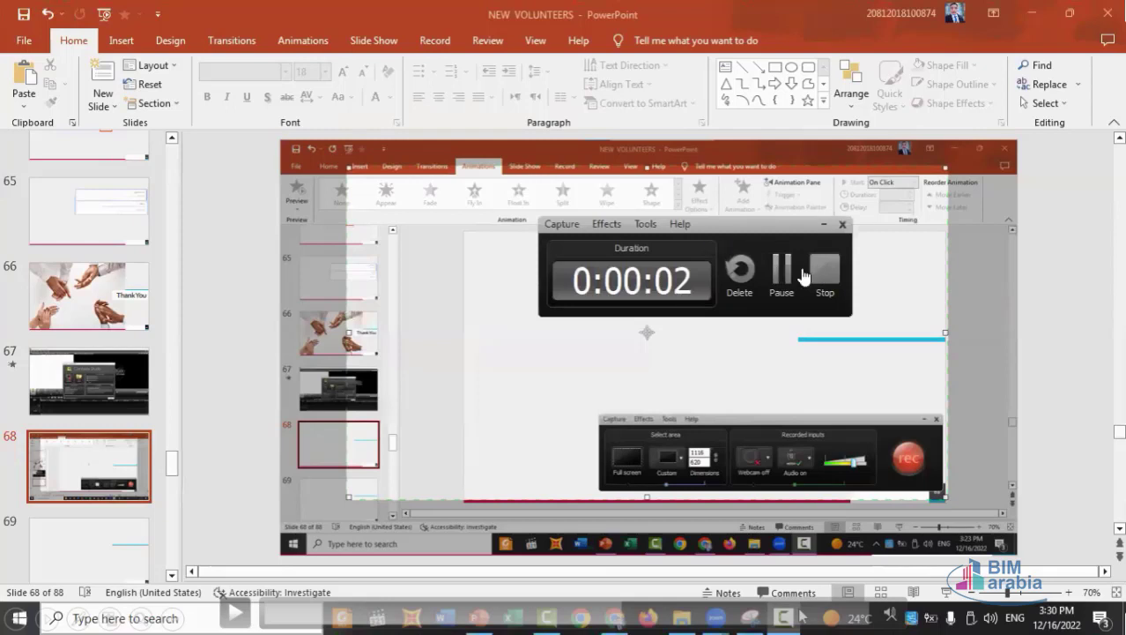
pyautogui.click(245, 620)
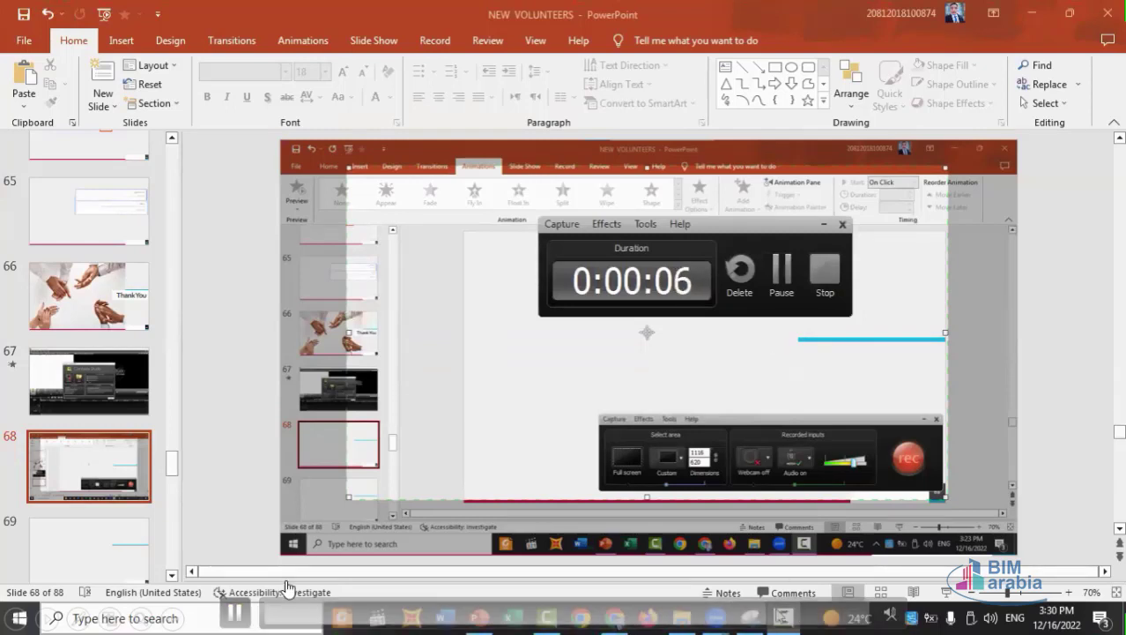
pyautogui.click(279, 381)
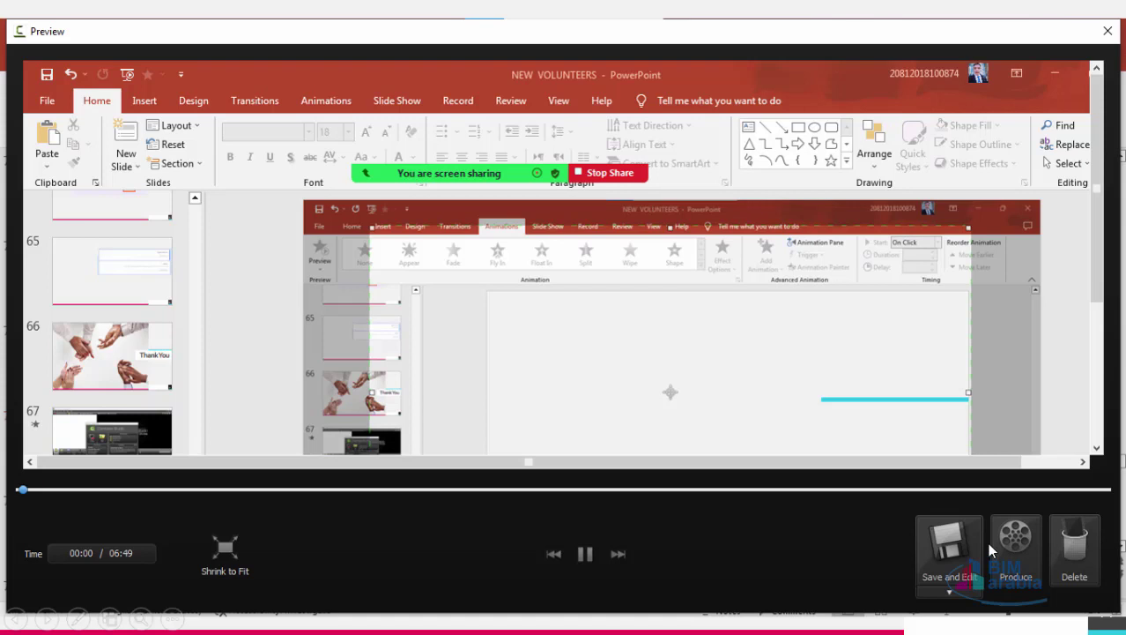
# Save the 06:49 capture and produce it, opening the Production Wizard at 1364 x 768.
pyautogui.click(1010, 550)
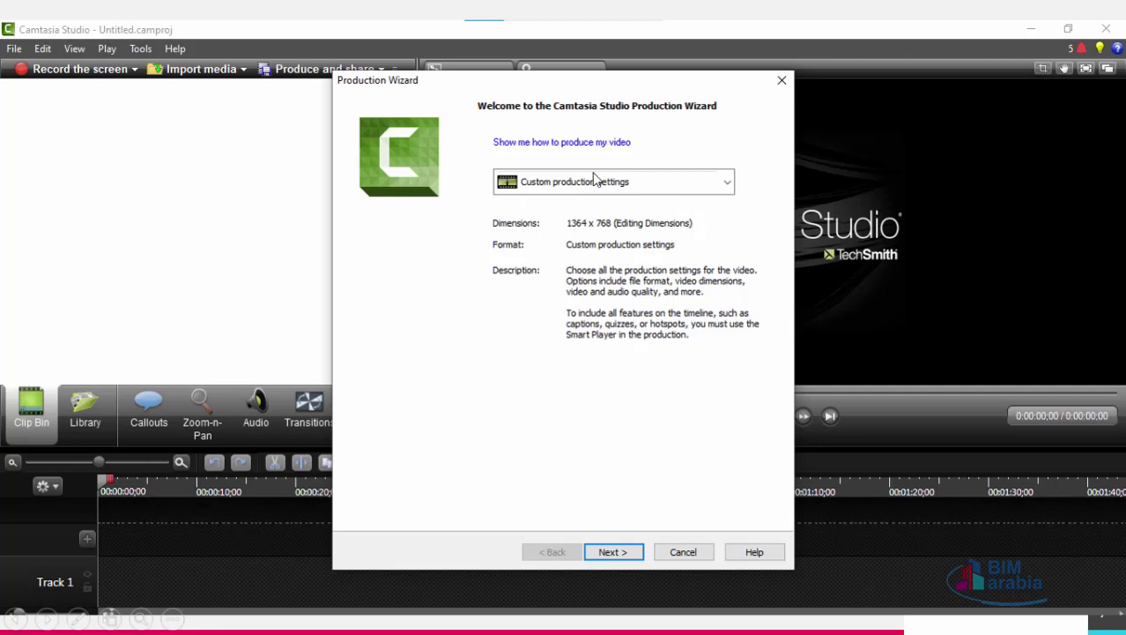
# Step through the video settings and produce video slides to the Rendering Project slide at 6%.
pyautogui.click(604, 552)
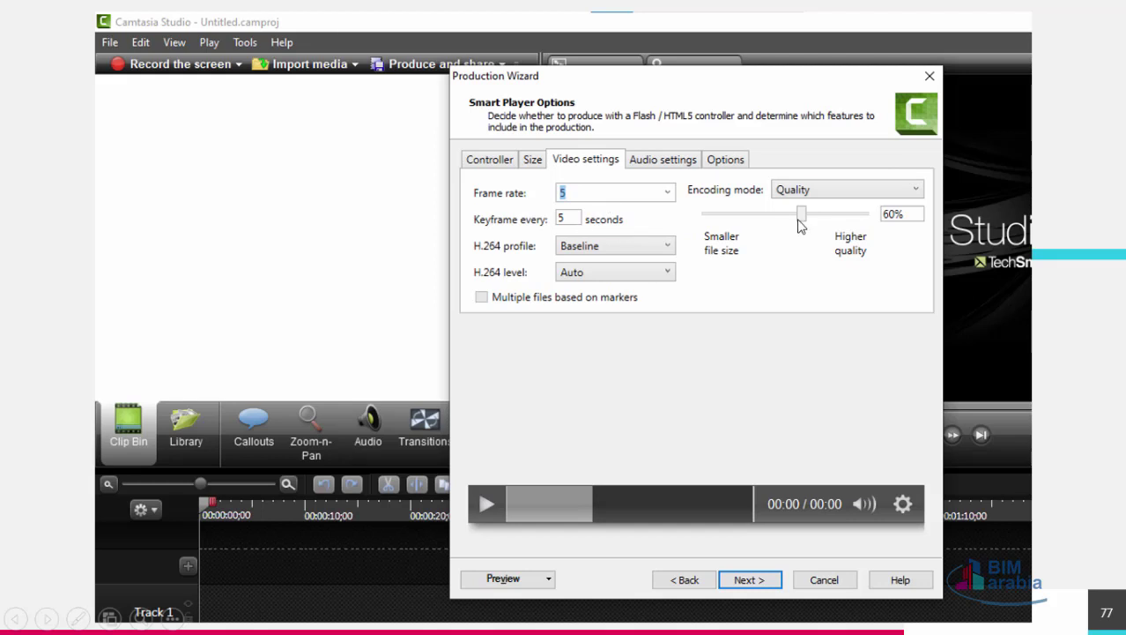
pyautogui.click(729, 522)
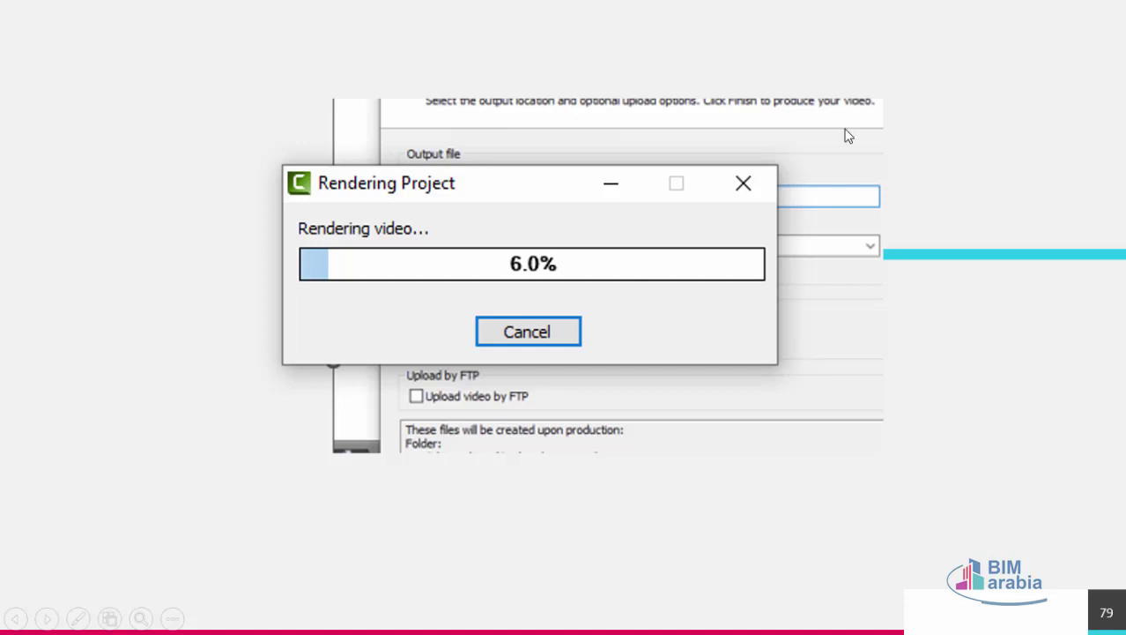
# Click past the Production Results and produced-files slides (22,826 KB capture-4 MP4) to the end.
pyautogui.click(569, 326)
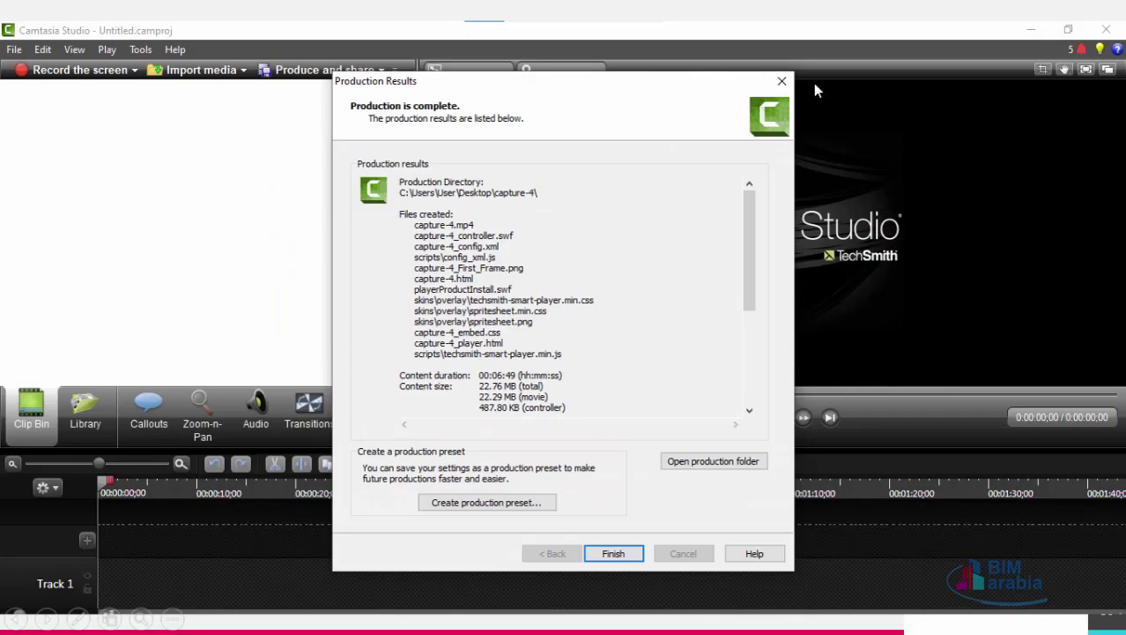
pyautogui.click(581, 526)
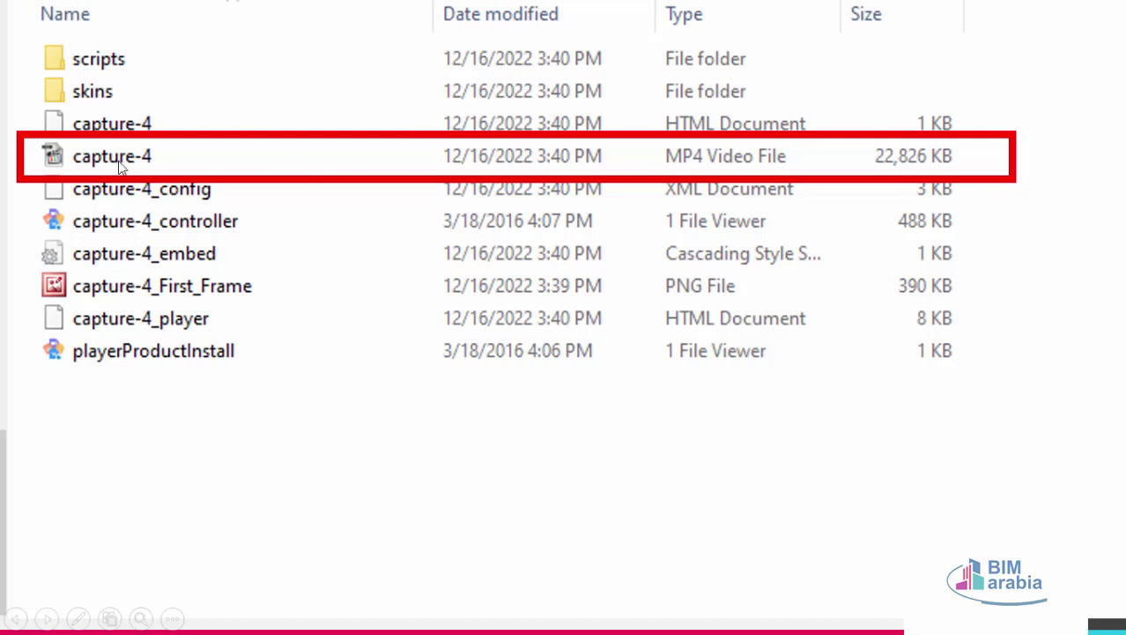
pyautogui.click(827, 352)
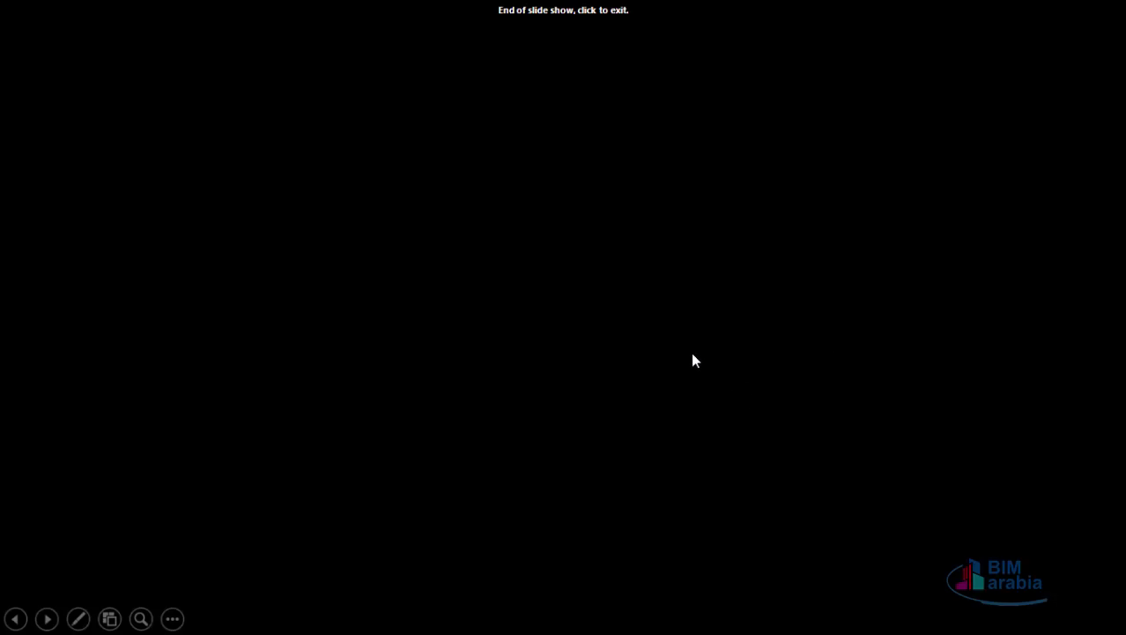
# Exit the slide show and bring the Camtasia Recorder controls back into view.
pyautogui.click(573, 214)
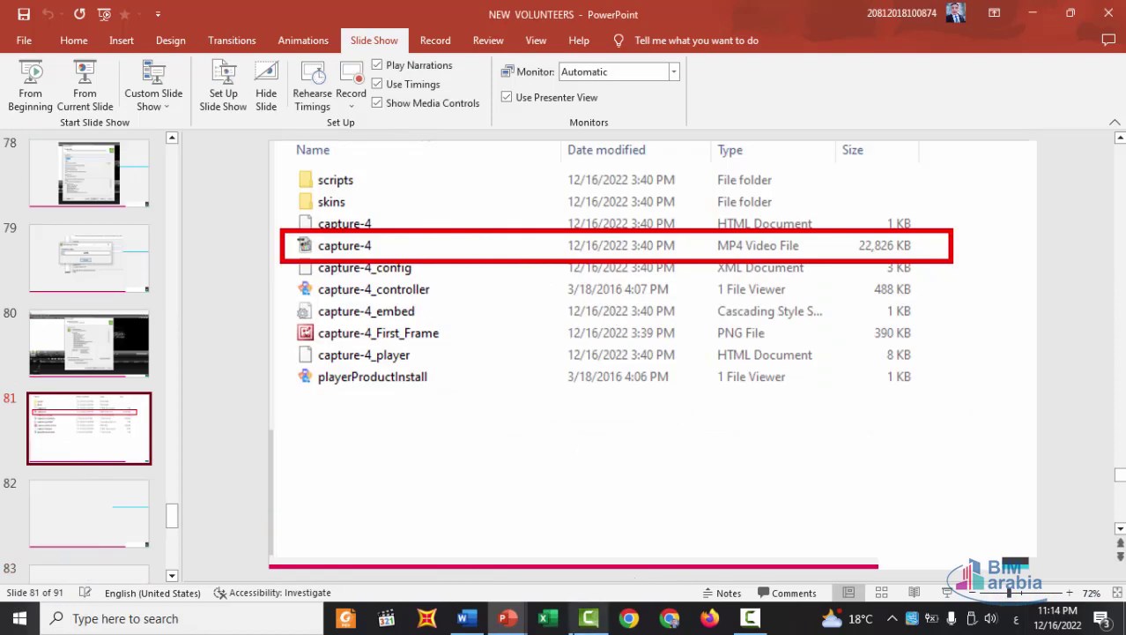
pyautogui.click(588, 618)
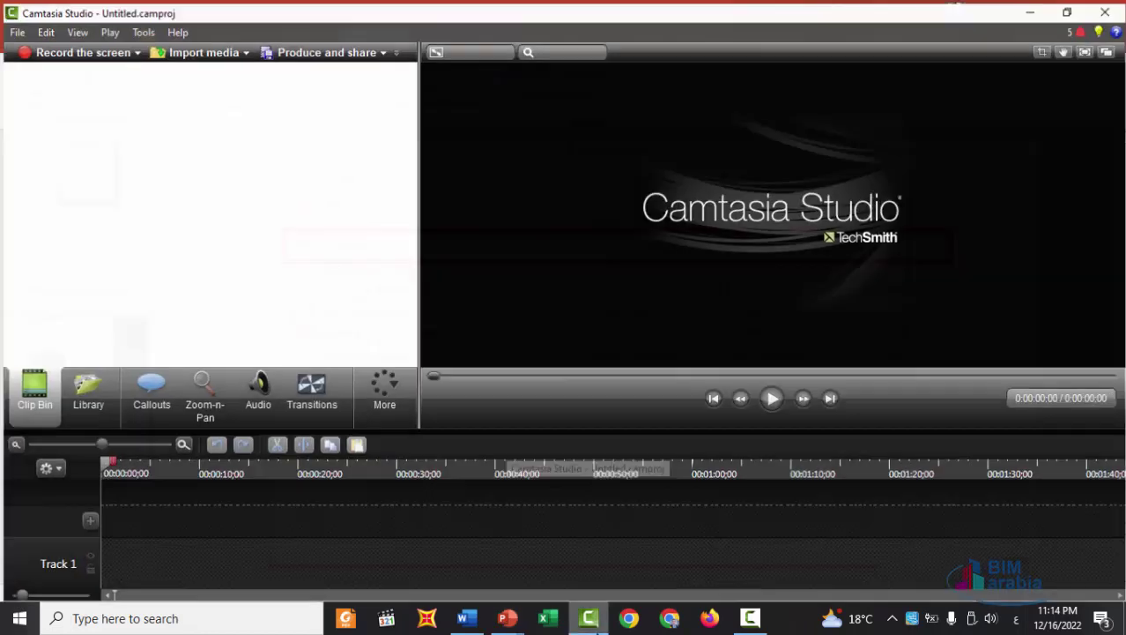
pyautogui.click(761, 622)
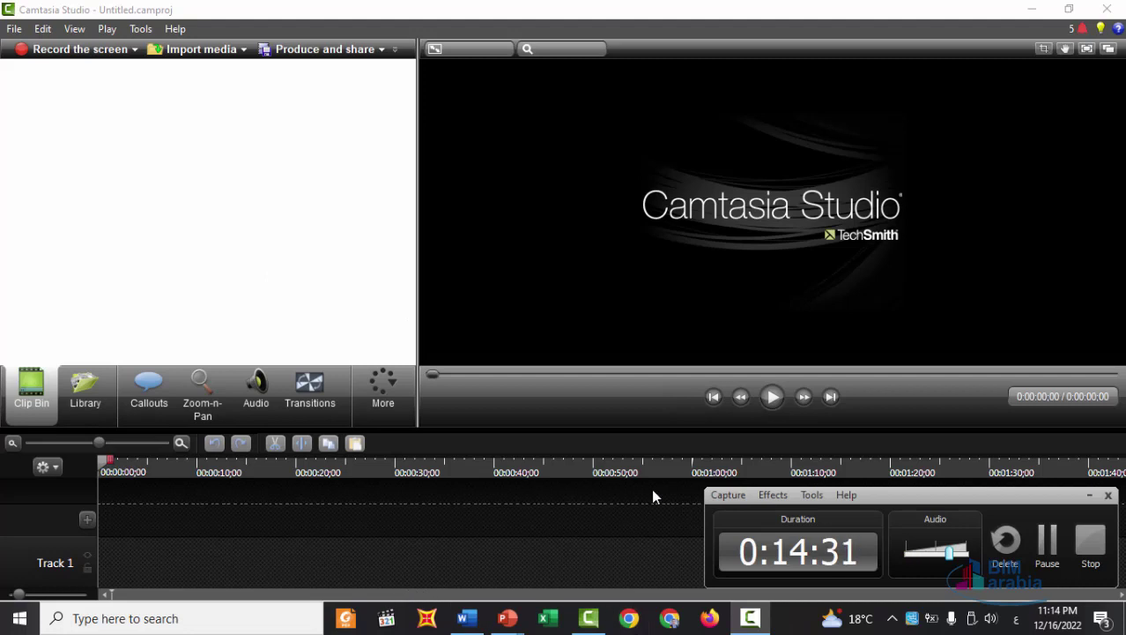
pyautogui.press('F10')
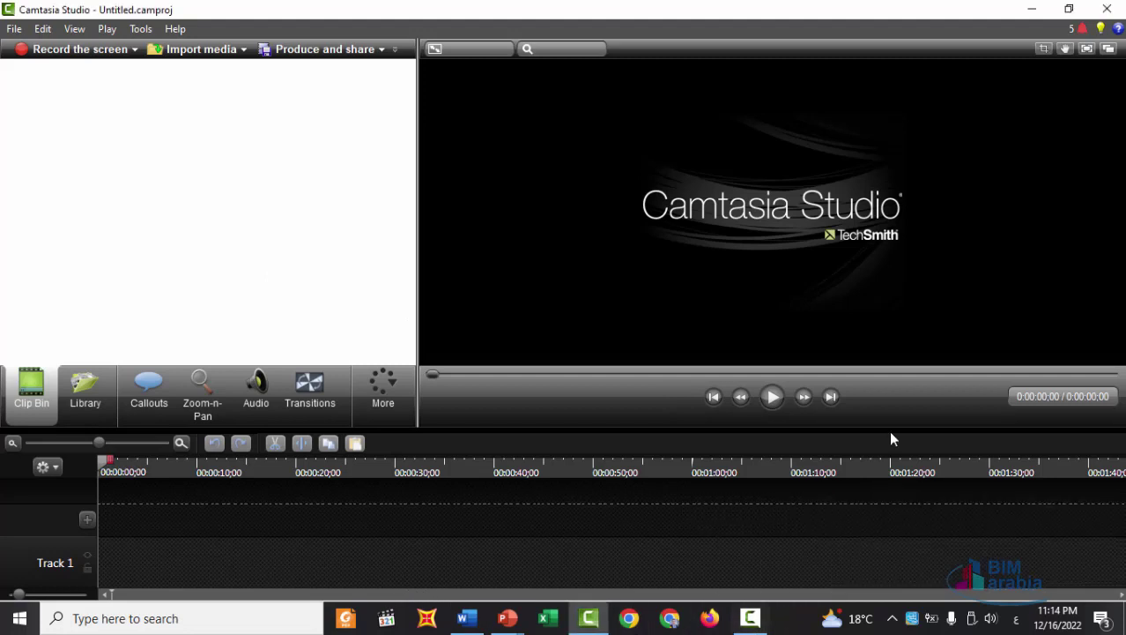
pyautogui.click(750, 618)
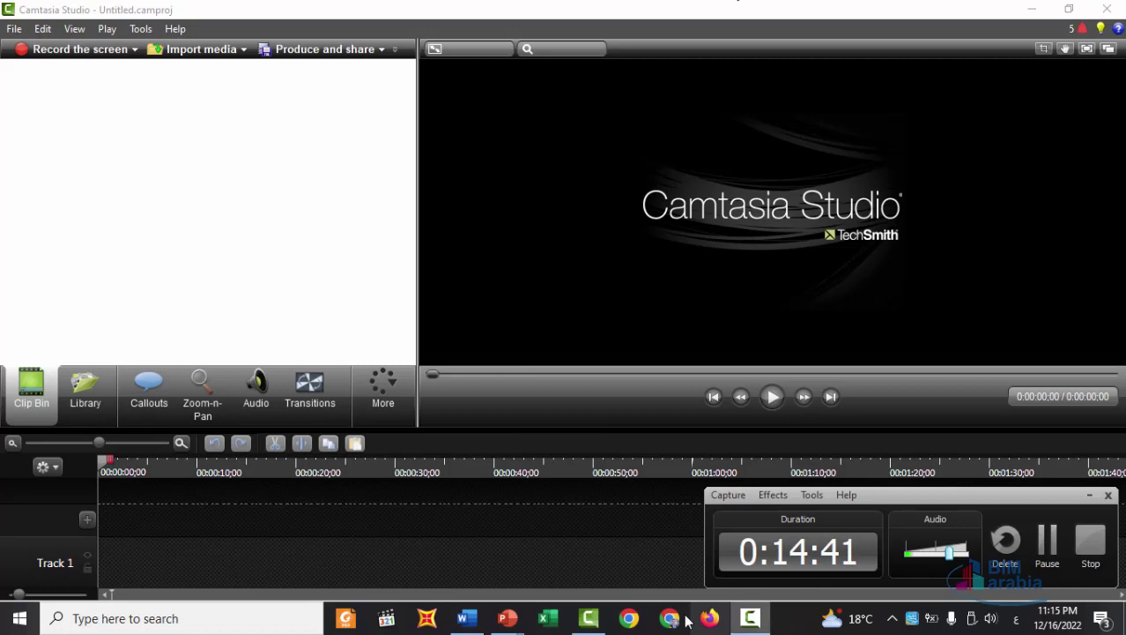
# Switch to the NEW VOLUNTEERS presentation and scroll the slide pane up to slide 74.
pyautogui.moveTo(519, 628)
pyautogui.click(589, 513)
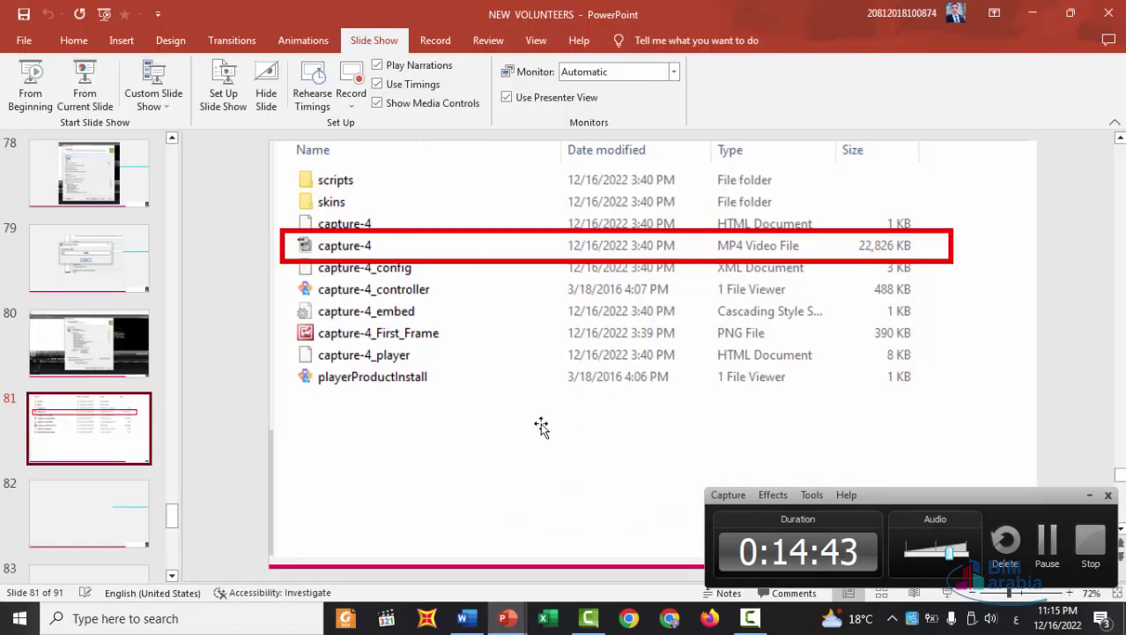
pyautogui.scroll(1, 545, 431)
pyautogui.scroll(1, 546, 432)
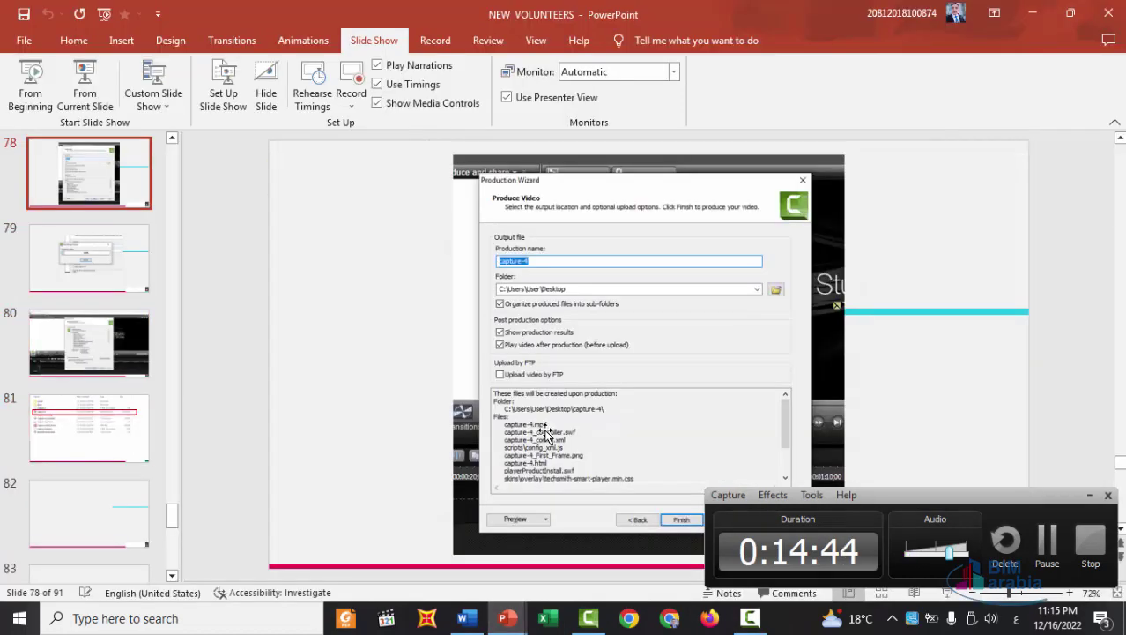
pyautogui.scroll(1, 546, 431)
pyautogui.scroll(1, 546, 432)
pyautogui.scroll(1, 545, 432)
# Drag the recorder controls to the top centre of the screen, then return to Camtasia Studio.
pyautogui.scroll(1, 545, 432)
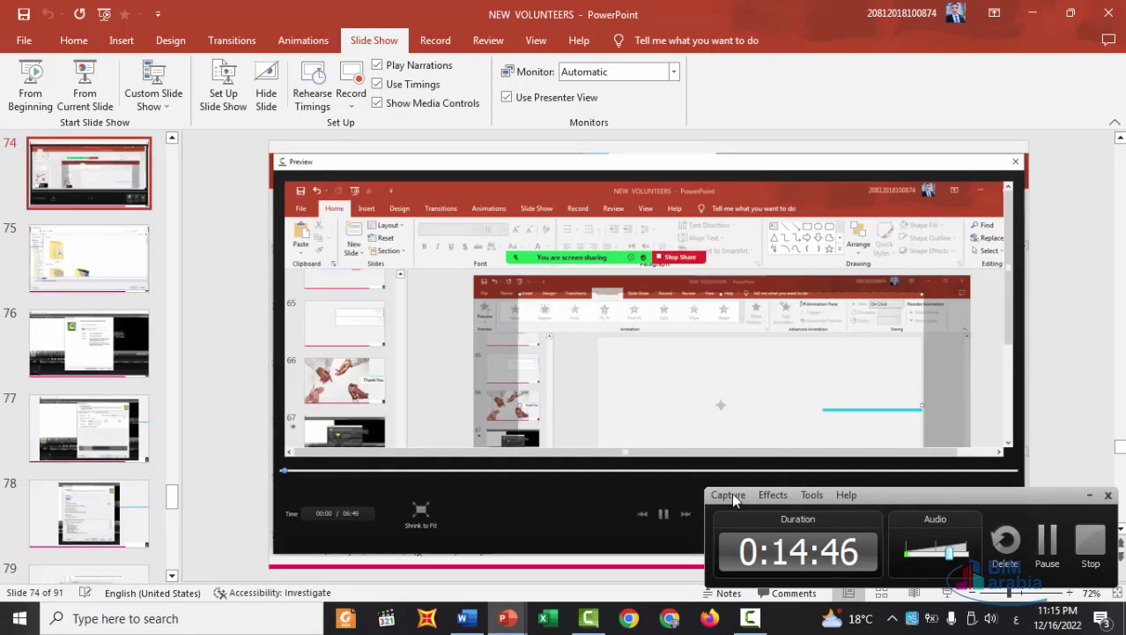
pyautogui.moveTo(733, 499); pyautogui.dragTo(561, 54)
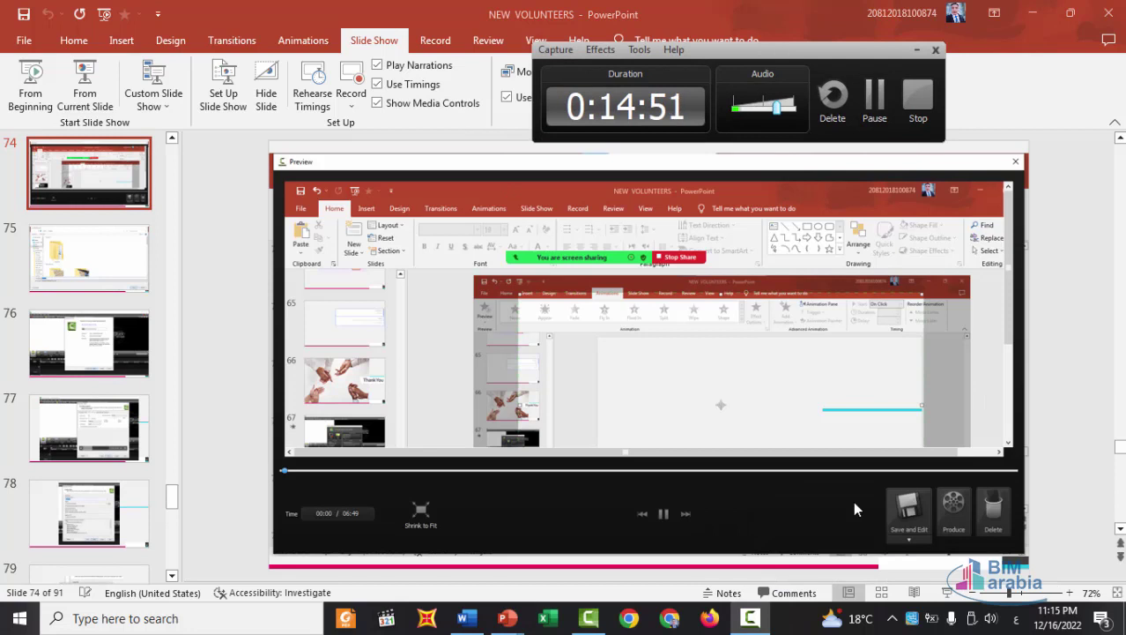
pyautogui.click(585, 622)
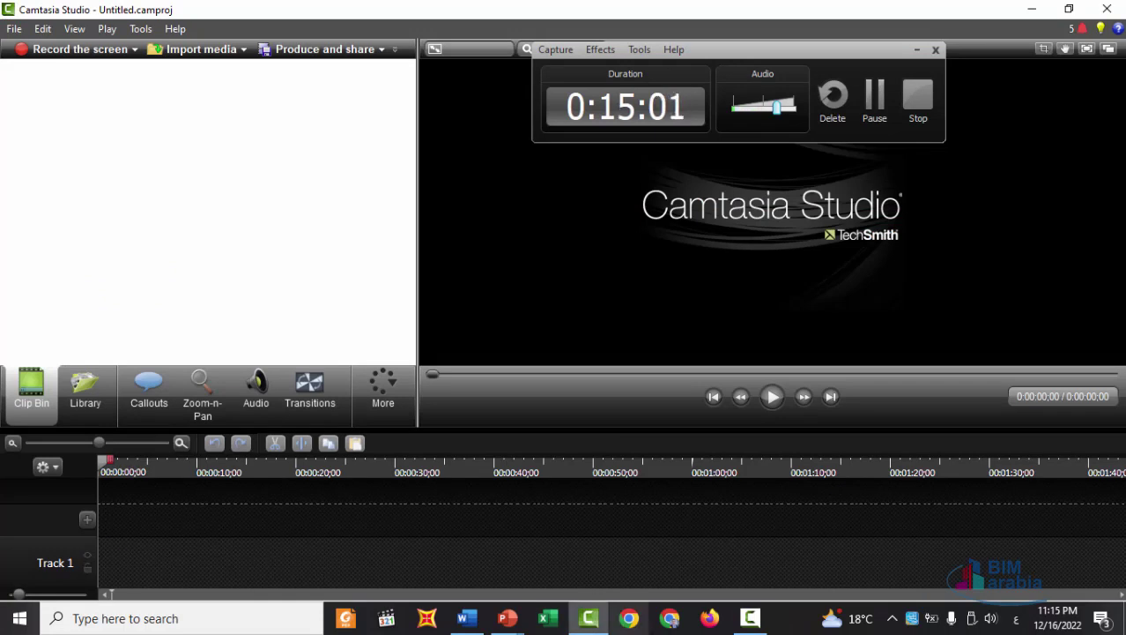
# Minimize the Camtasia, PowerPoint and Word windows and select capture-4 on the desktop.
pyautogui.click(1024, 13)
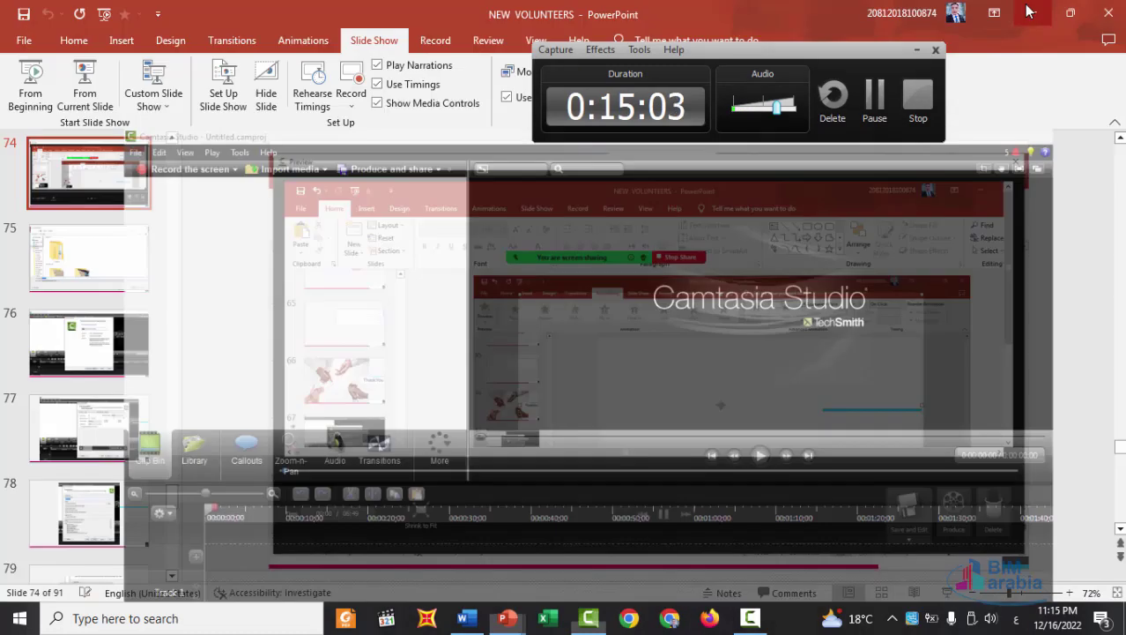
pyautogui.click(1033, 13)
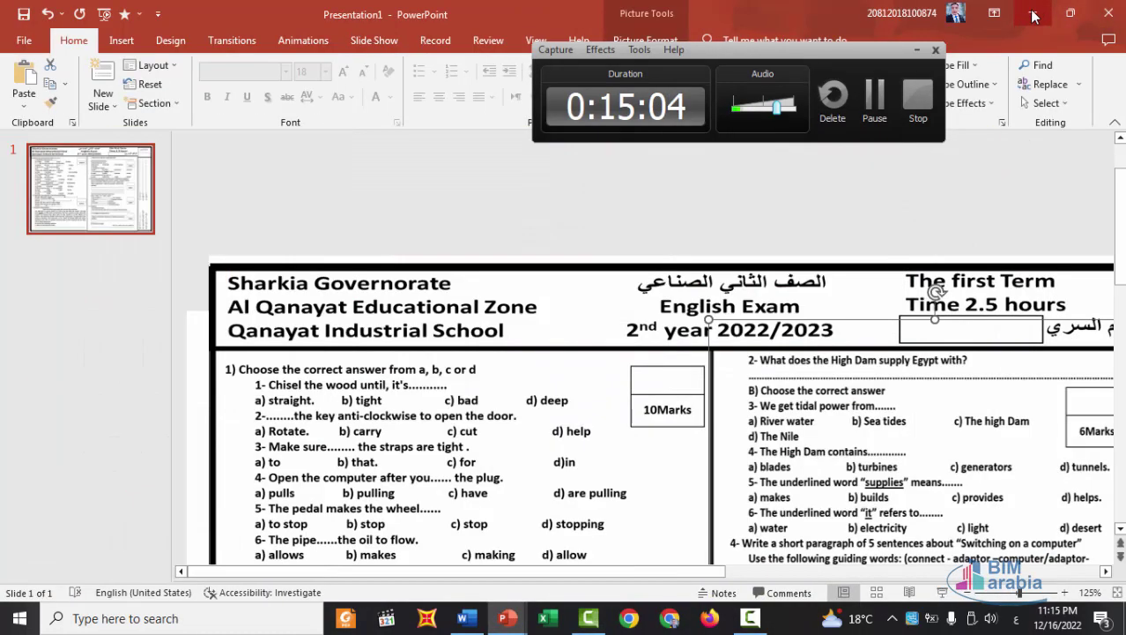
pyautogui.click(1033, 13)
pyautogui.click(1033, 13)
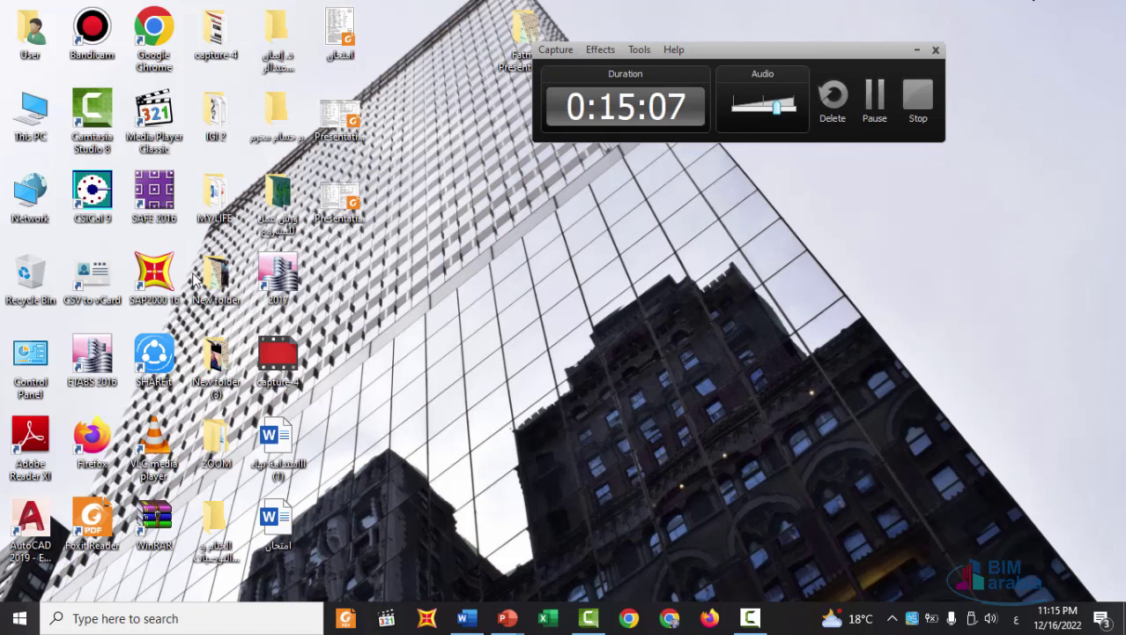
pyautogui.click(275, 370)
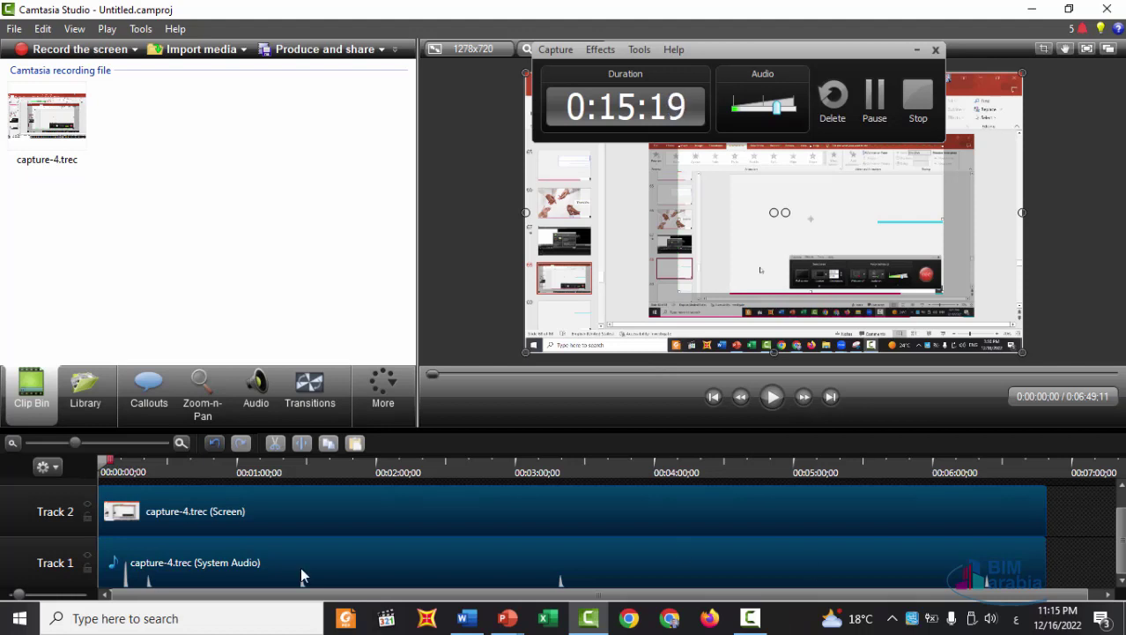
pyautogui.click(109, 473)
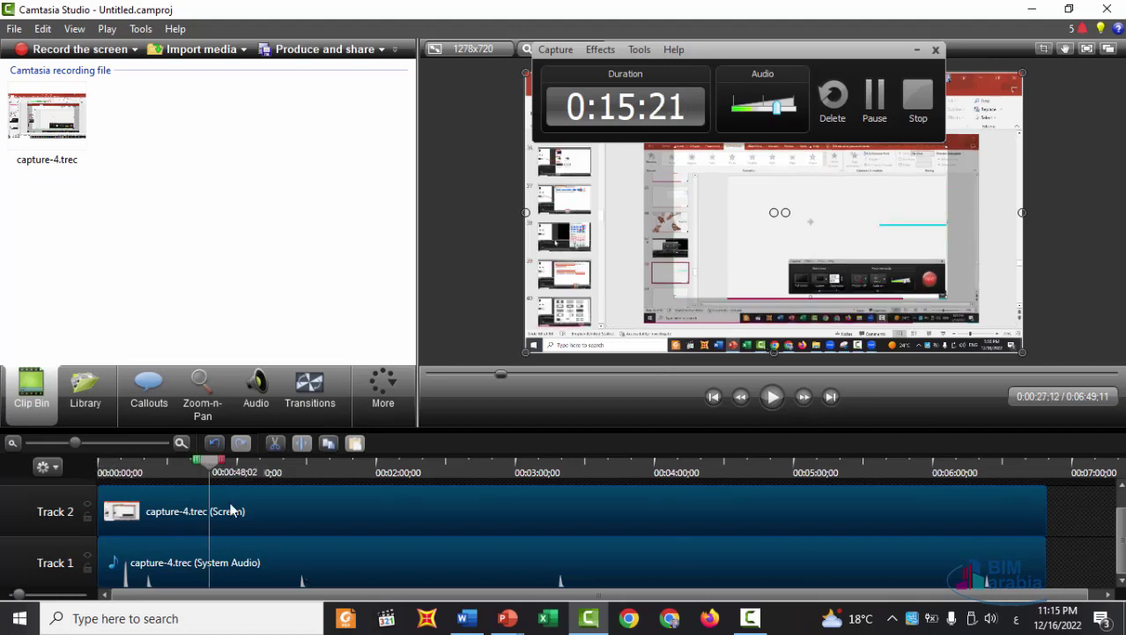
pyautogui.moveTo(109, 473); pyautogui.dragTo(187, 473)
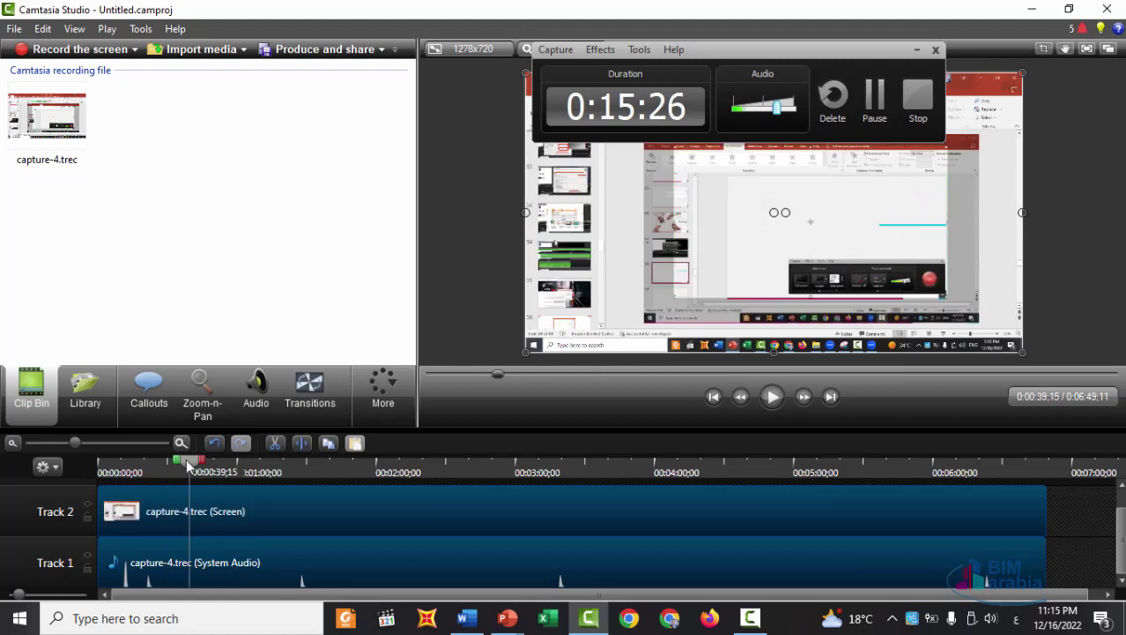
pyautogui.moveTo(187, 467); pyautogui.dragTo(358, 468)
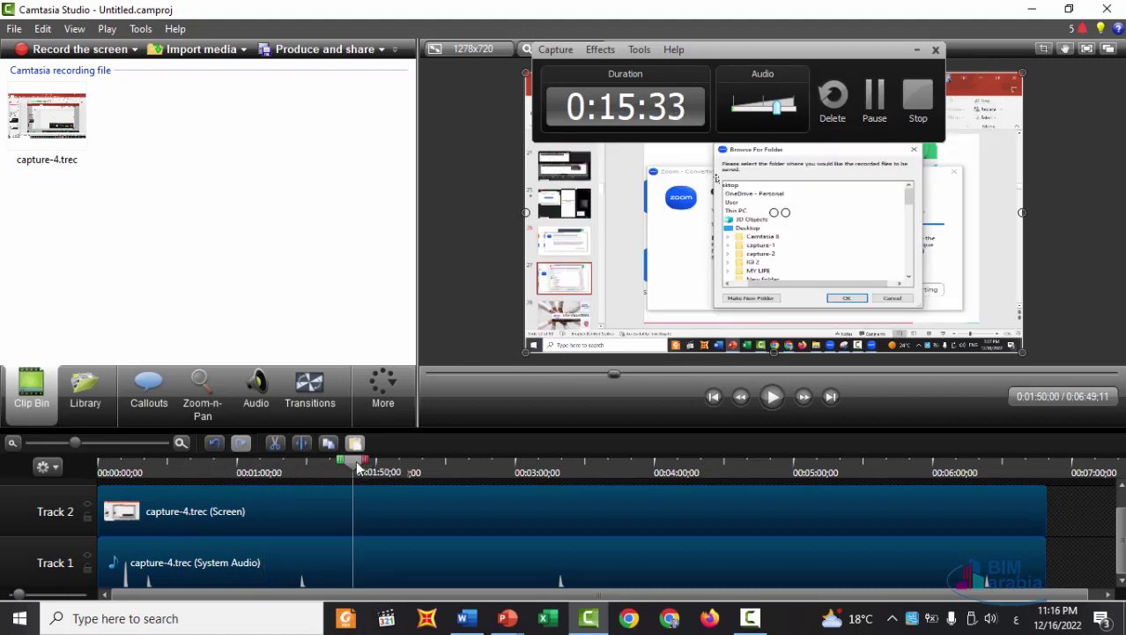
pyautogui.moveTo(364, 467)
pyautogui.mouseDown()
pyautogui.moveTo(412, 465)
pyautogui.moveTo(358, 474)
pyautogui.mouseUp()
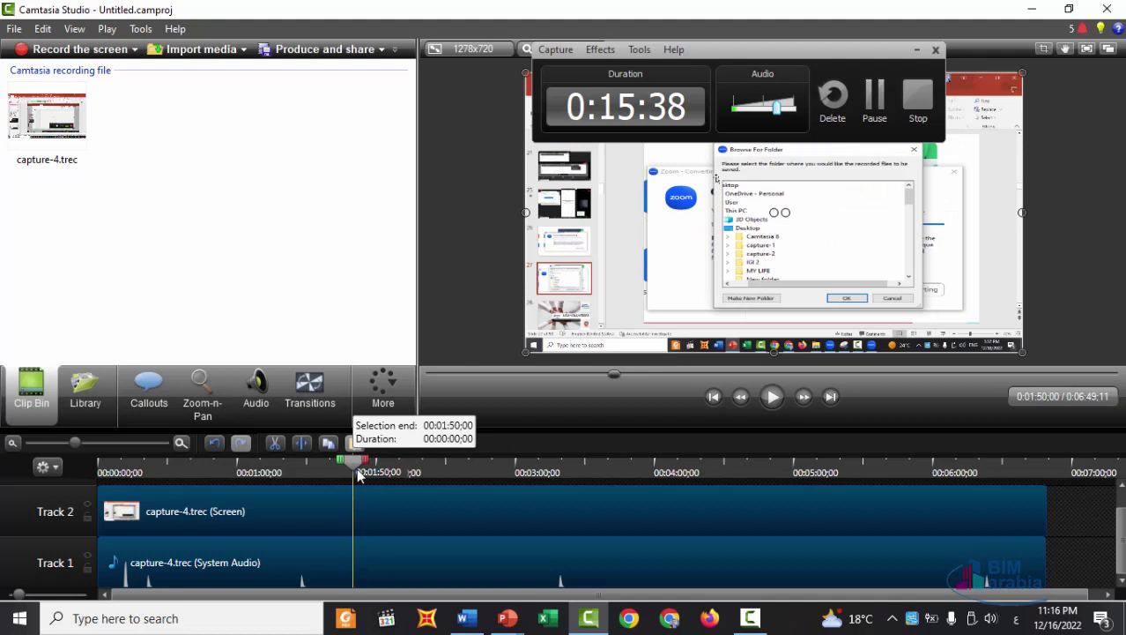
pyautogui.moveTo(357, 465); pyautogui.dragTo(149, 529)
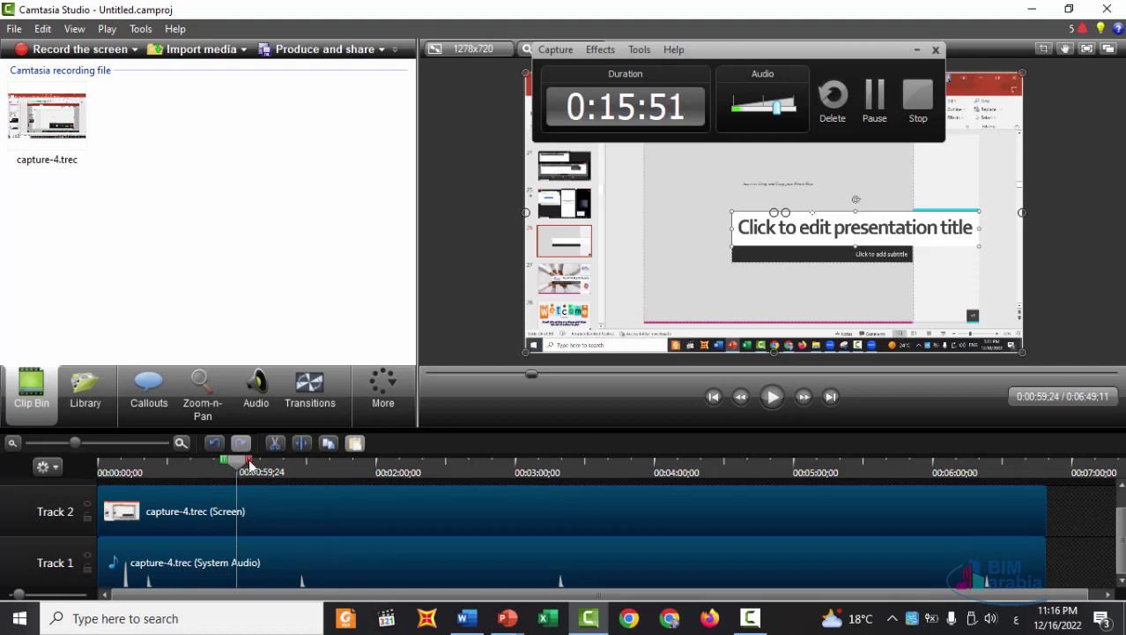
pyautogui.moveTo(229, 461); pyautogui.dragTo(141, 527)
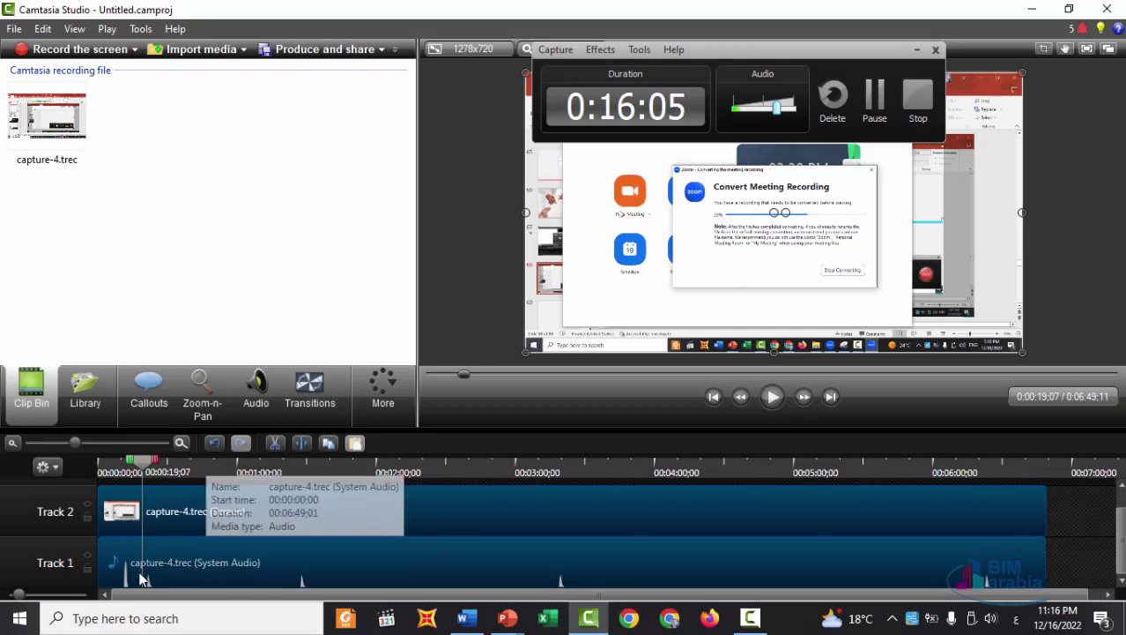
pyautogui.click(217, 568)
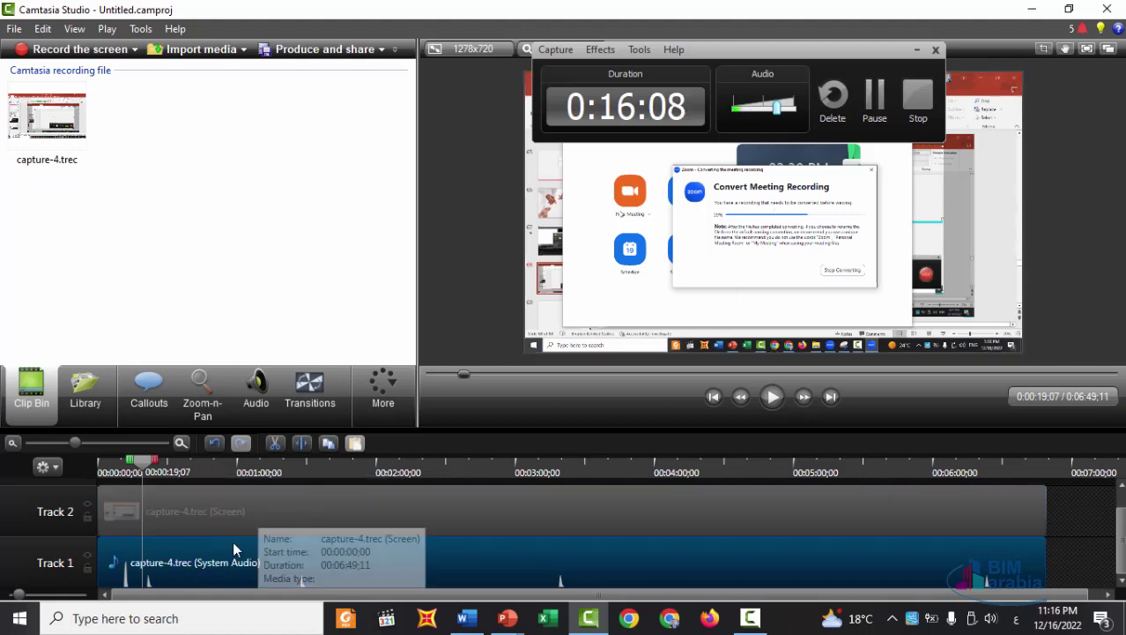
pyautogui.click(212, 516)
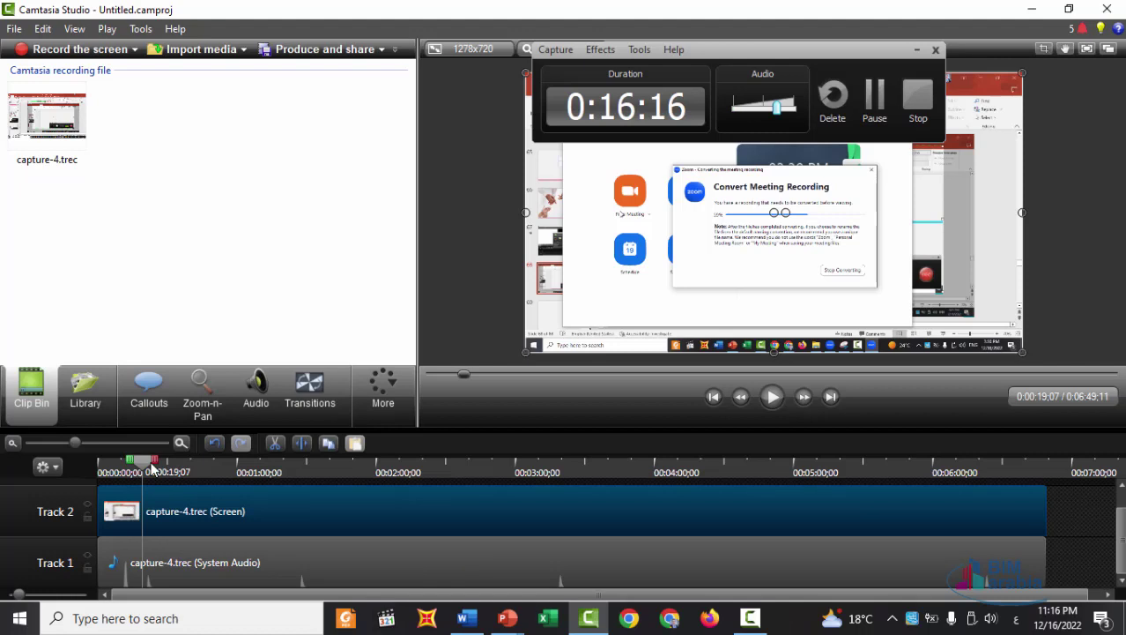
pyautogui.moveTo(152, 469)
pyautogui.mouseDown()
pyautogui.moveTo(128, 489)
pyautogui.moveTo(195, 523)
pyautogui.mouseUp()
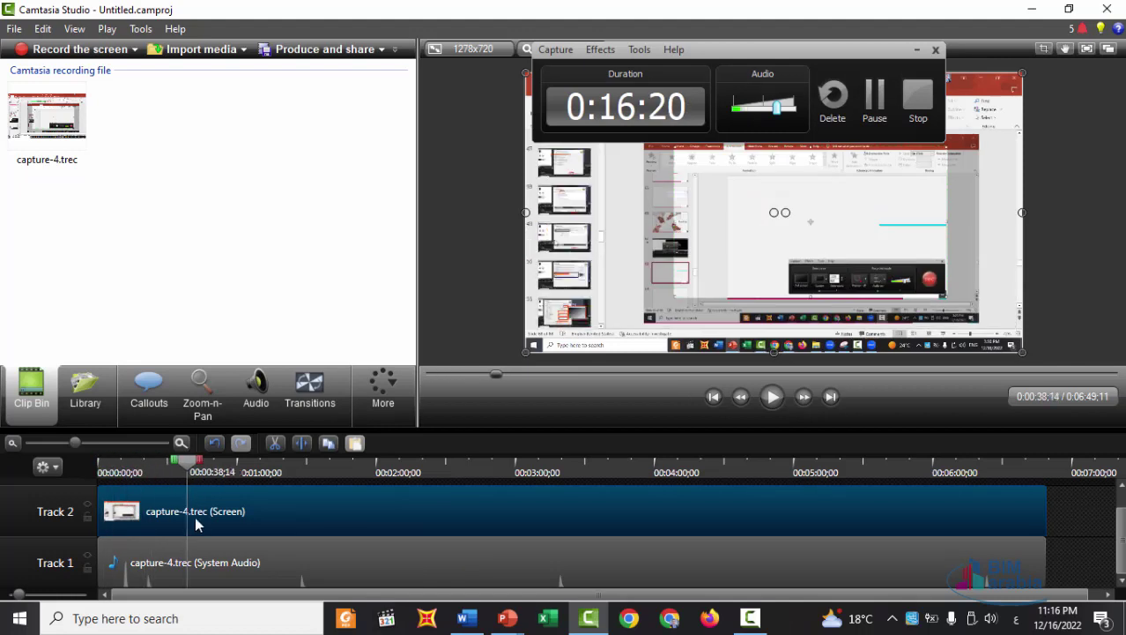
# Browse This PC to drive E: and drag the Tropic Fuse MP4 into Camtasia's clip bin.
pyautogui.click(1031, 7)
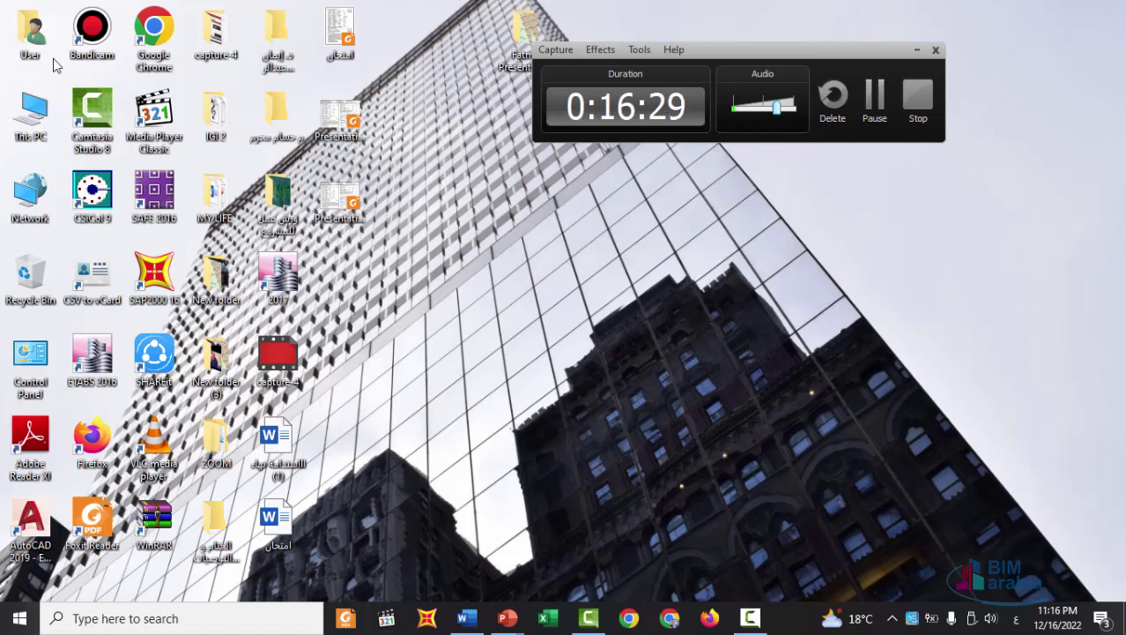
pyautogui.doubleClick(50, 130)
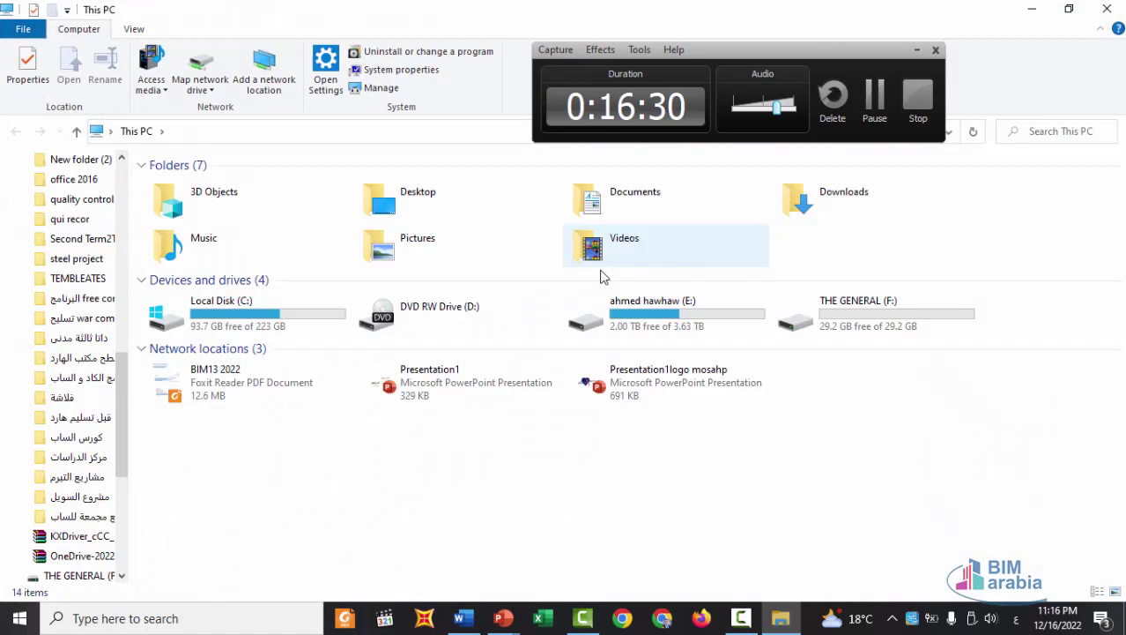
pyautogui.click(670, 335)
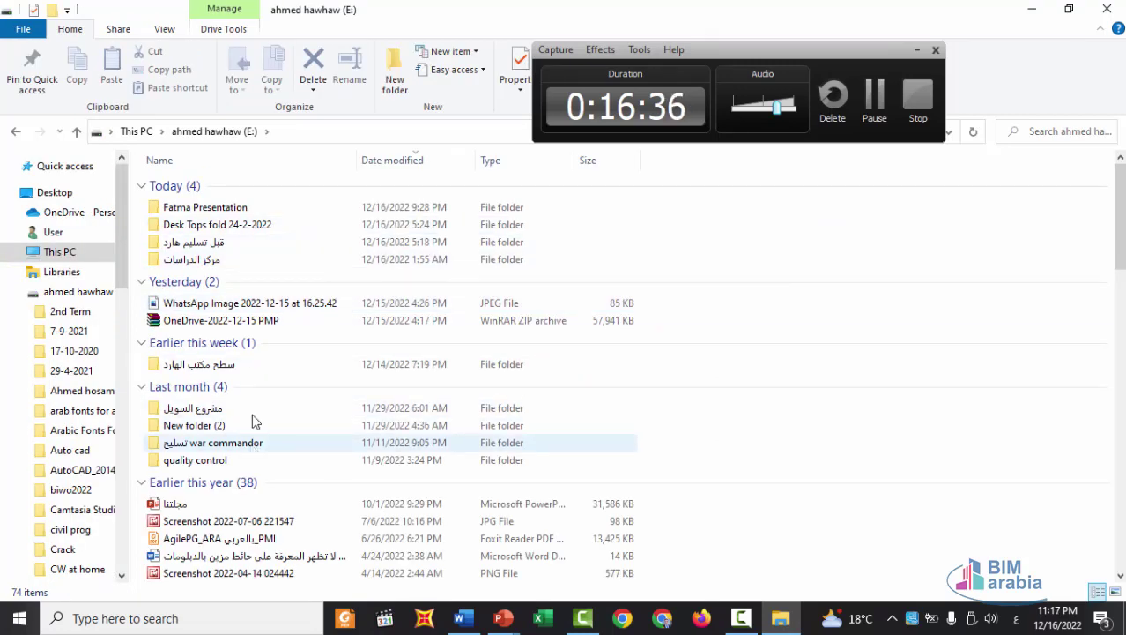
pyautogui.scroll(-2, 250, 384)
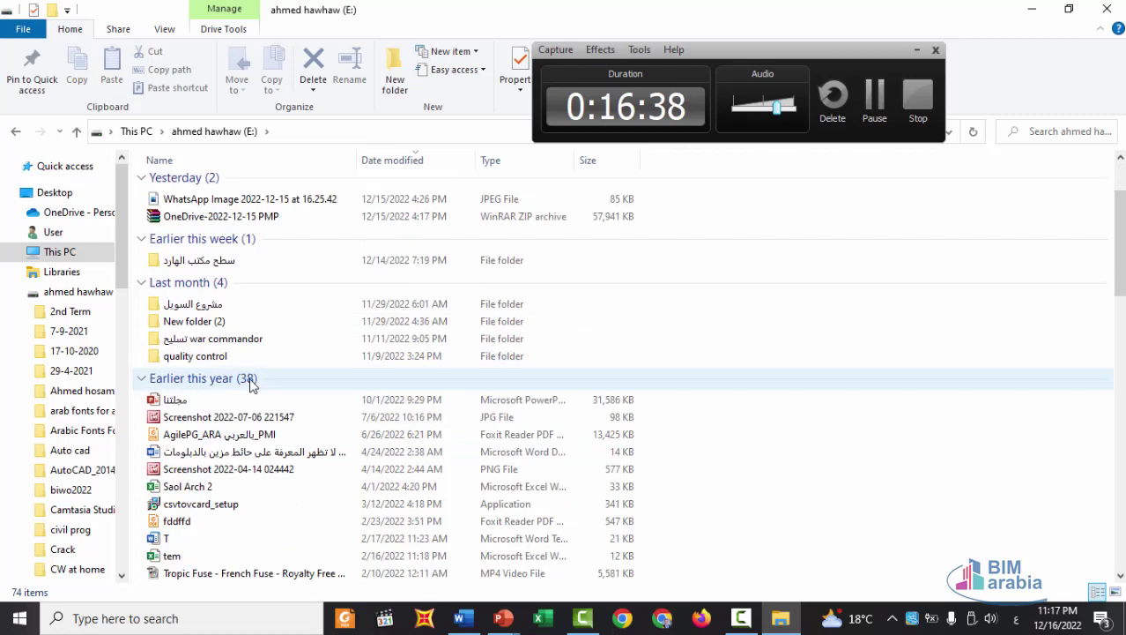
pyautogui.scroll(-2, 250, 384)
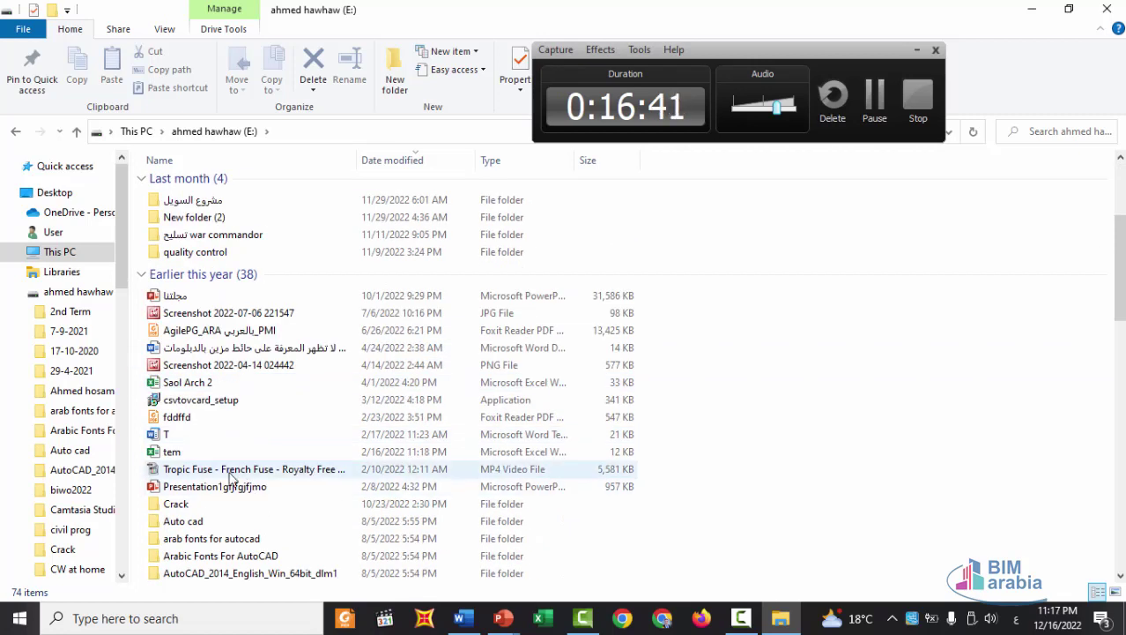
pyautogui.moveTo(214, 479)
pyautogui.mouseDown()
pyautogui.moveTo(631, 533)
pyautogui.moveTo(185, 273)
pyautogui.moveTo(186, 213)
pyautogui.moveTo(179, 234)
pyautogui.mouseUp()
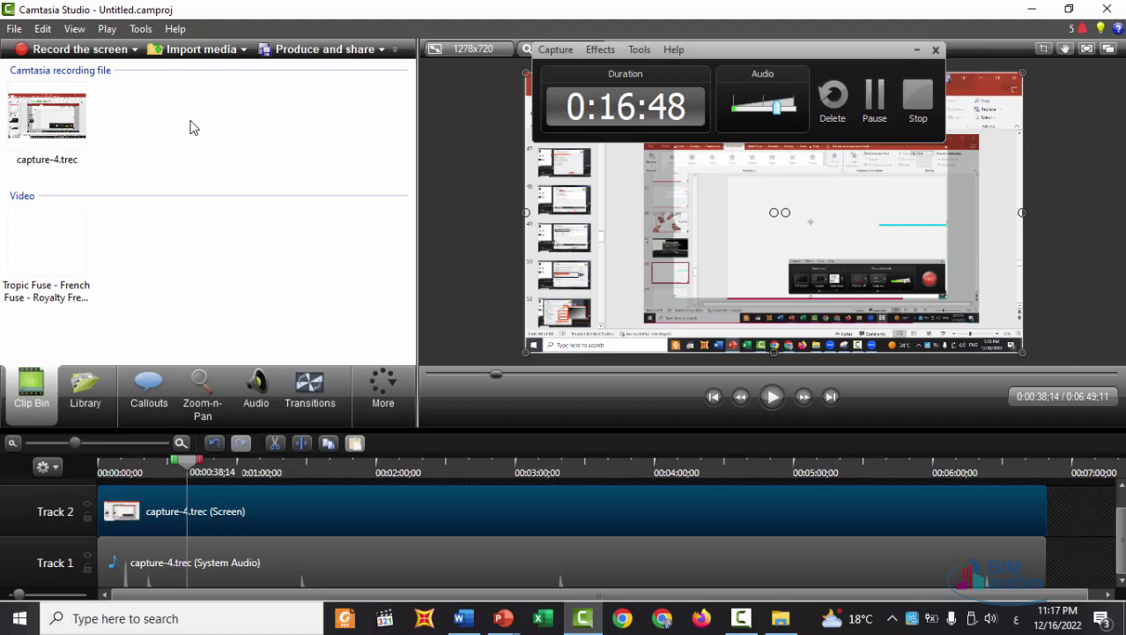
# Drag the Tropic Fuse clip from the clip bin onto a new Track 3 at 0:00.
pyautogui.click(185, 51)
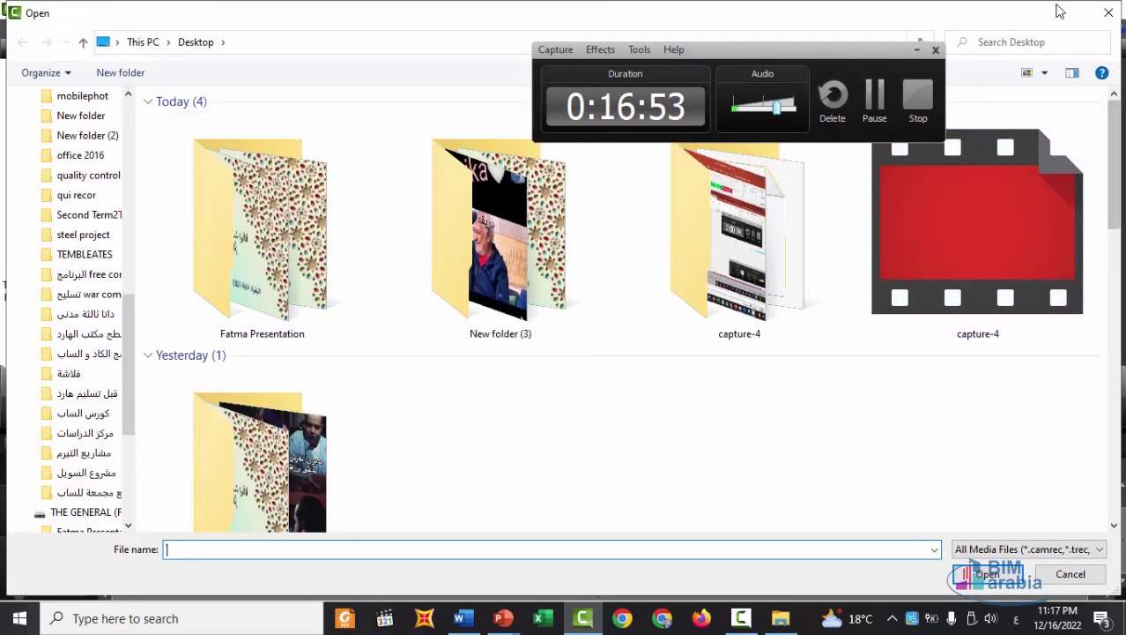
pyautogui.click(1112, 16)
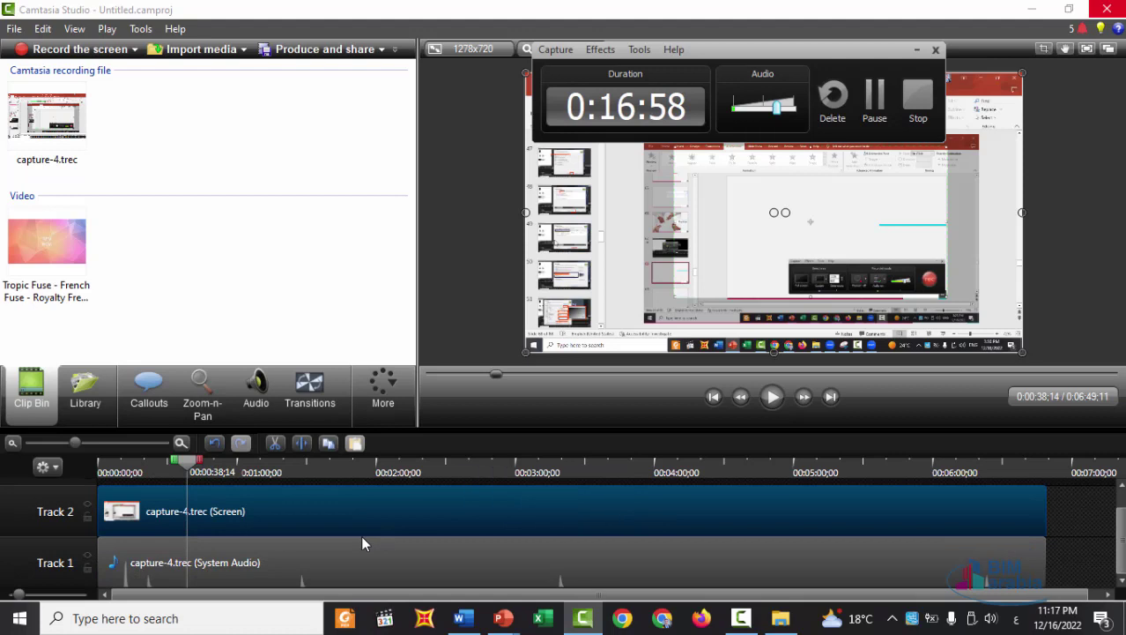
pyautogui.scroll(1, 315, 516)
pyautogui.click(32, 231)
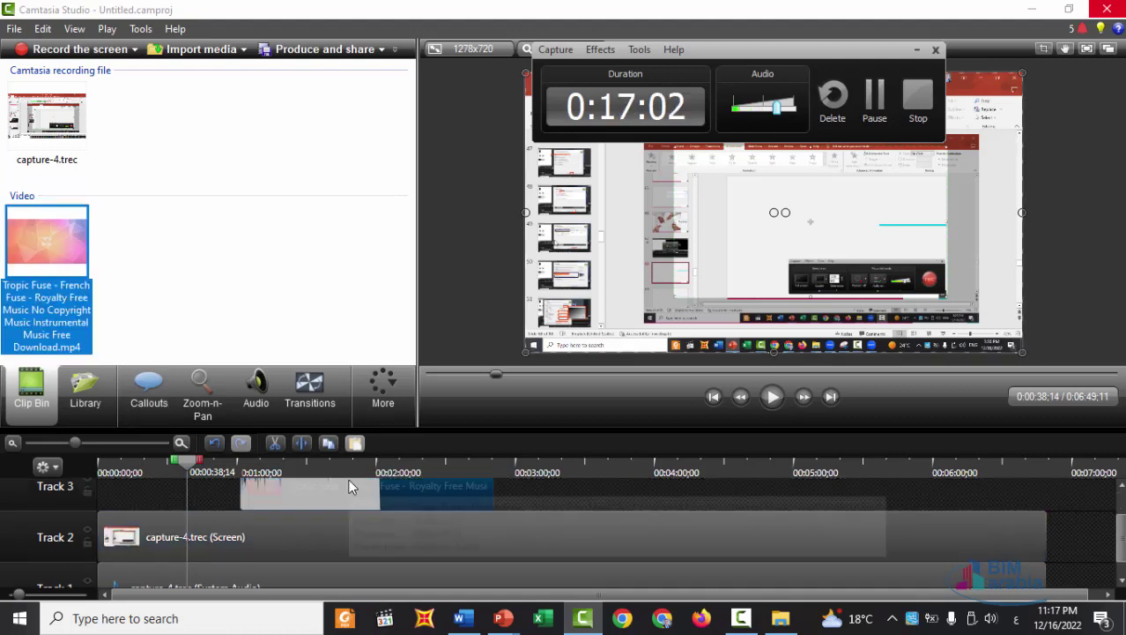
pyautogui.moveTo(247, 503); pyautogui.dragTo(287, 520)
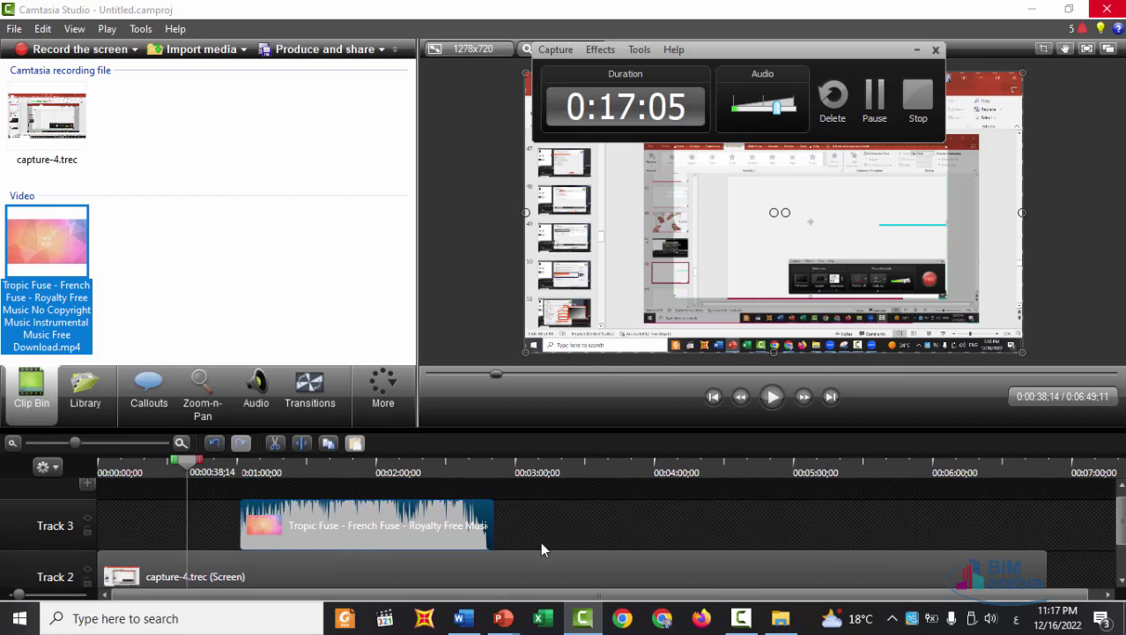
pyautogui.moveTo(370, 525)
pyautogui.mouseDown()
pyautogui.moveTo(238, 577)
pyautogui.moveTo(190, 559)
pyautogui.moveTo(216, 550)
pyautogui.mouseUp()
pyautogui.scroll(-1, 218, 551)
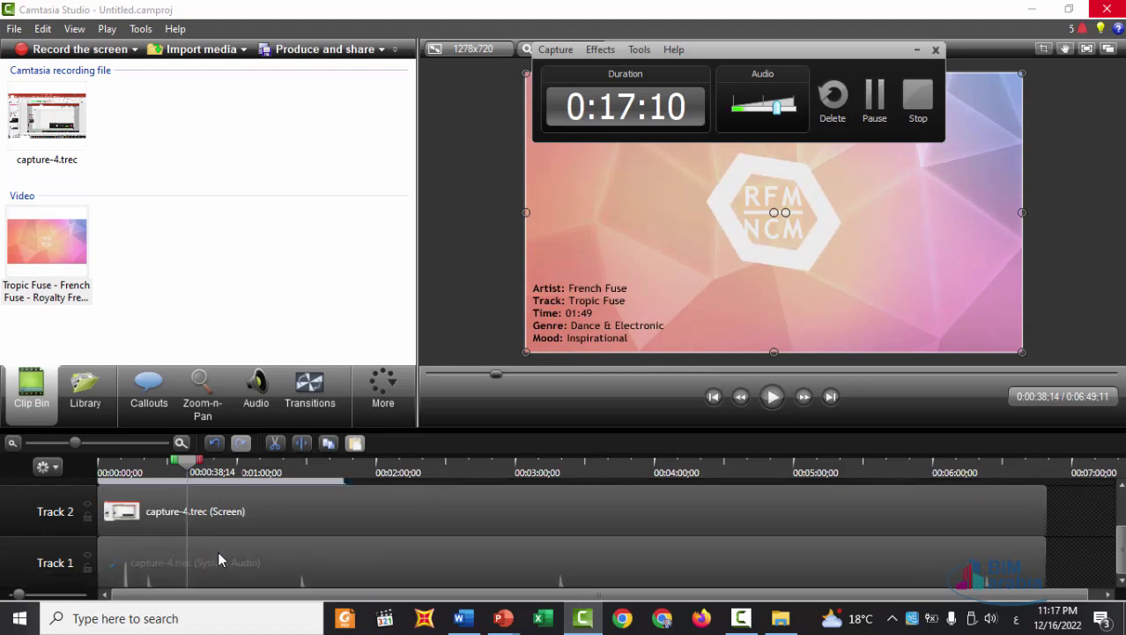
pyautogui.scroll(1, 217, 551)
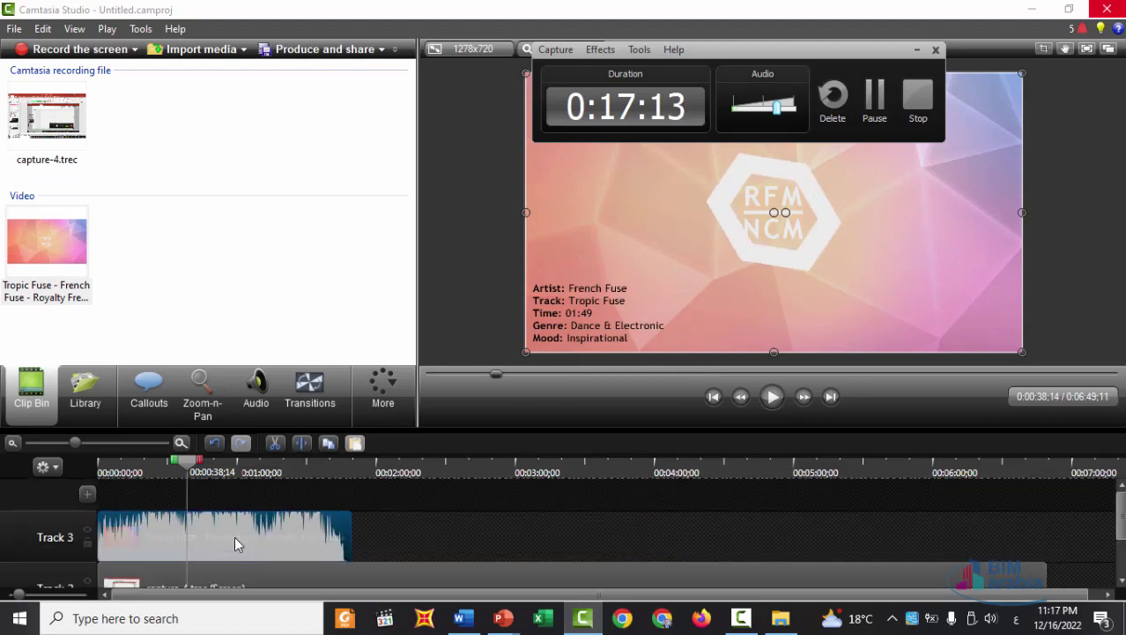
pyautogui.moveTo(235, 536); pyautogui.dragTo(201, 548)
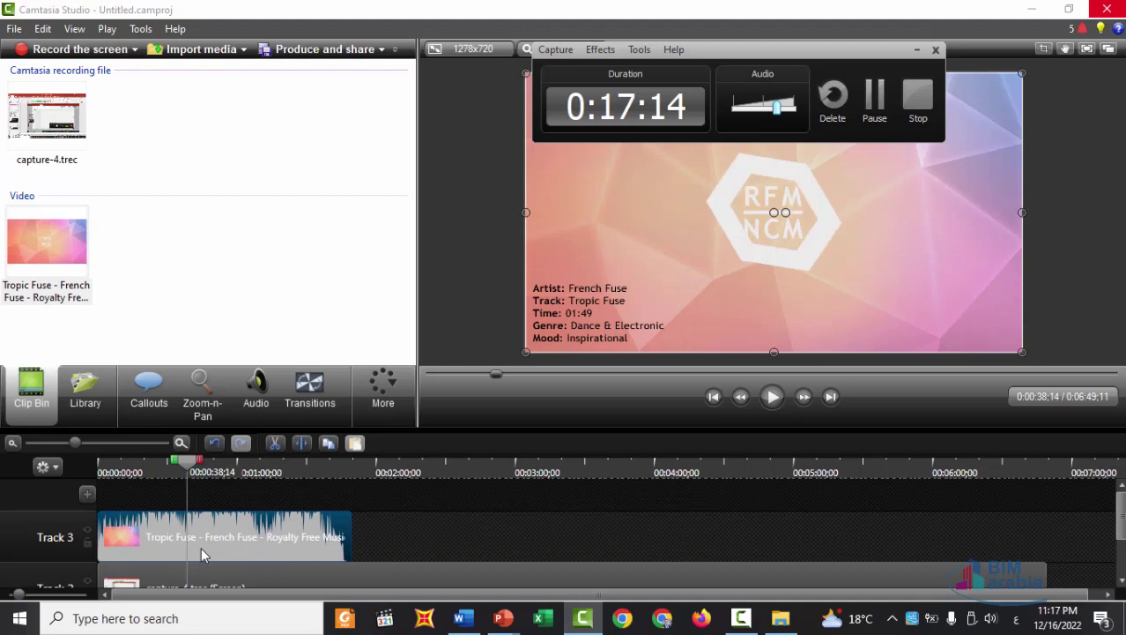
# Fine-tune the Tropic Fuse clip's position along Track 3, checking the timeline as it moves.
pyautogui.scroll(-1, 201, 547)
pyautogui.scroll(1, 221, 510)
pyautogui.moveTo(238, 541)
pyautogui.mouseDown()
pyautogui.moveTo(551, 548)
pyautogui.moveTo(439, 567)
pyautogui.mouseUp()
pyautogui.moveTo(188, 462); pyautogui.dragTo(284, 466)
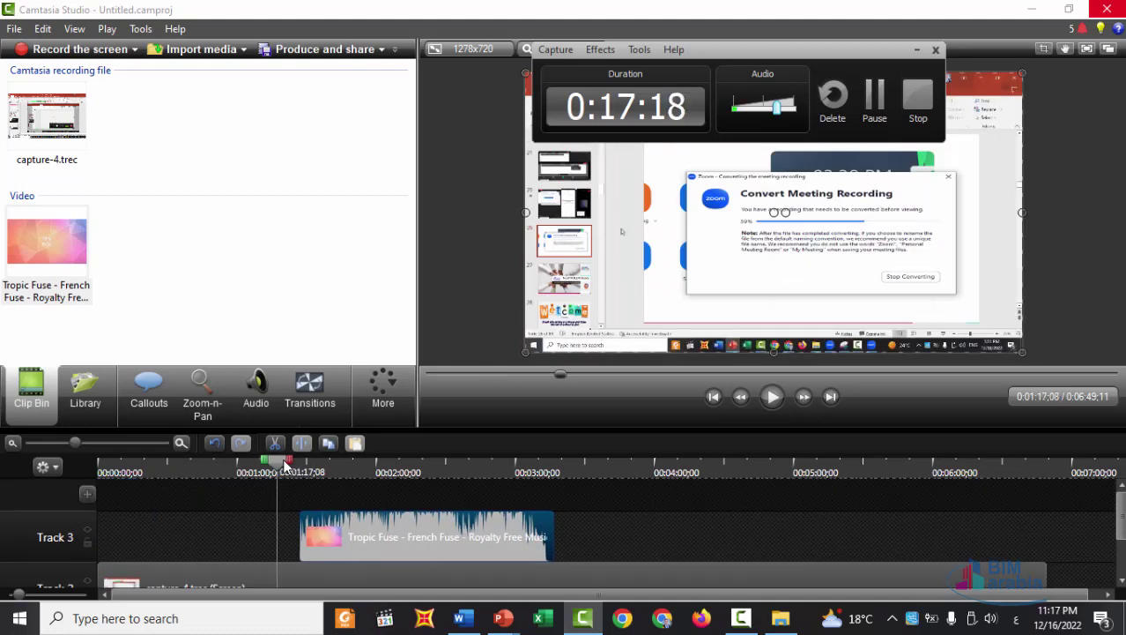
pyautogui.moveTo(426, 535)
pyautogui.mouseDown()
pyautogui.moveTo(521, 531)
pyautogui.moveTo(420, 543)
pyautogui.mouseUp()
pyautogui.scroll(-1, 314, 569)
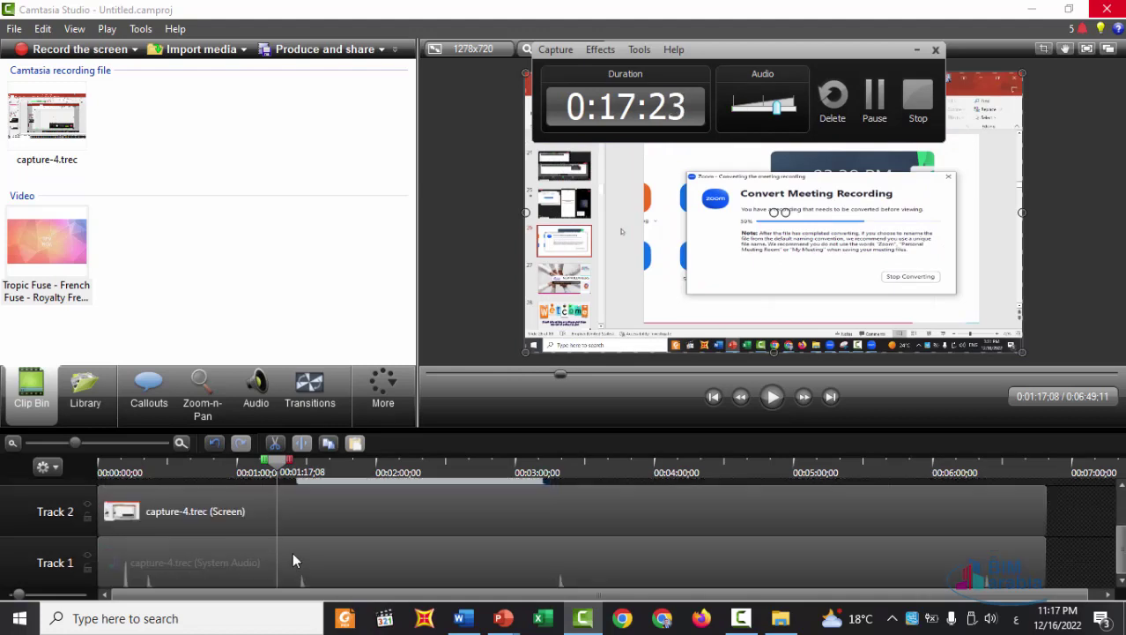
pyautogui.scroll(1, 326, 542)
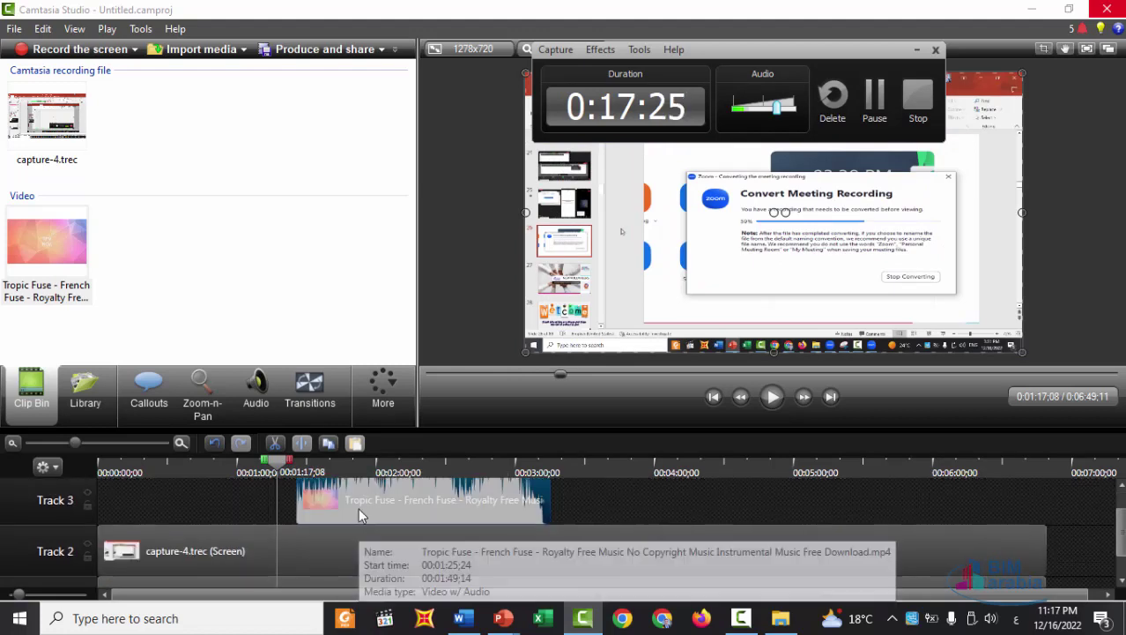
pyautogui.moveTo(360, 515); pyautogui.dragTo(128, 516)
pyautogui.scroll(-1, 183, 522)
pyautogui.scroll(1, 150, 528)
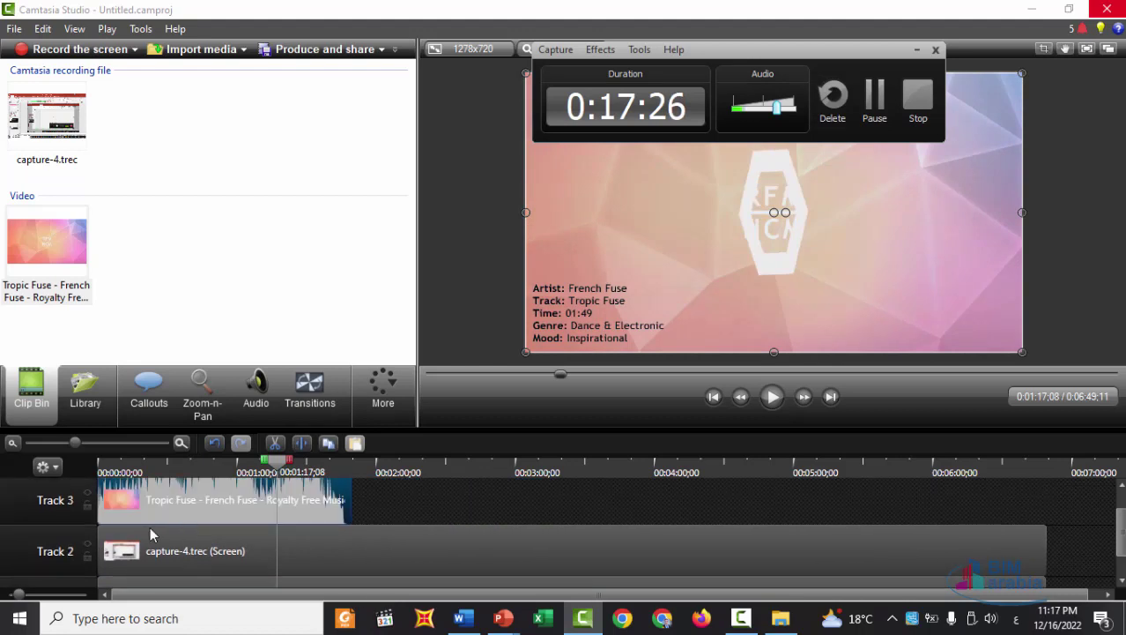
pyautogui.scroll(-1, 296, 508)
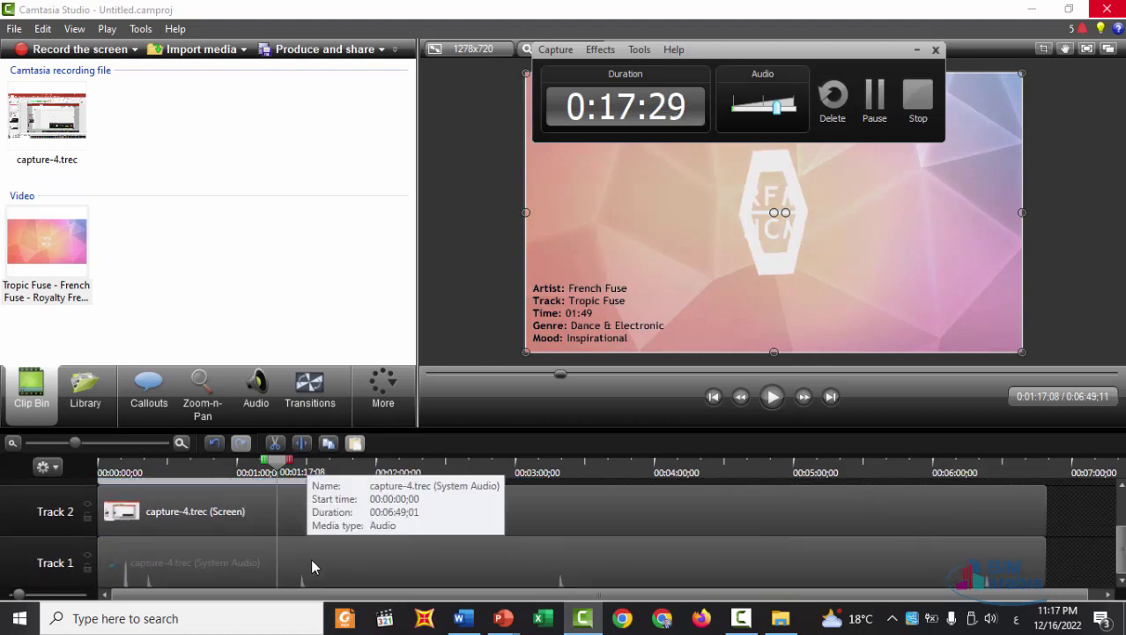
pyautogui.scroll(1, 296, 503)
# Add a second Tropic Fuse clip on Track 3 starting near 3:00, after the first.
pyautogui.moveTo(274, 467); pyautogui.dragTo(352, 467)
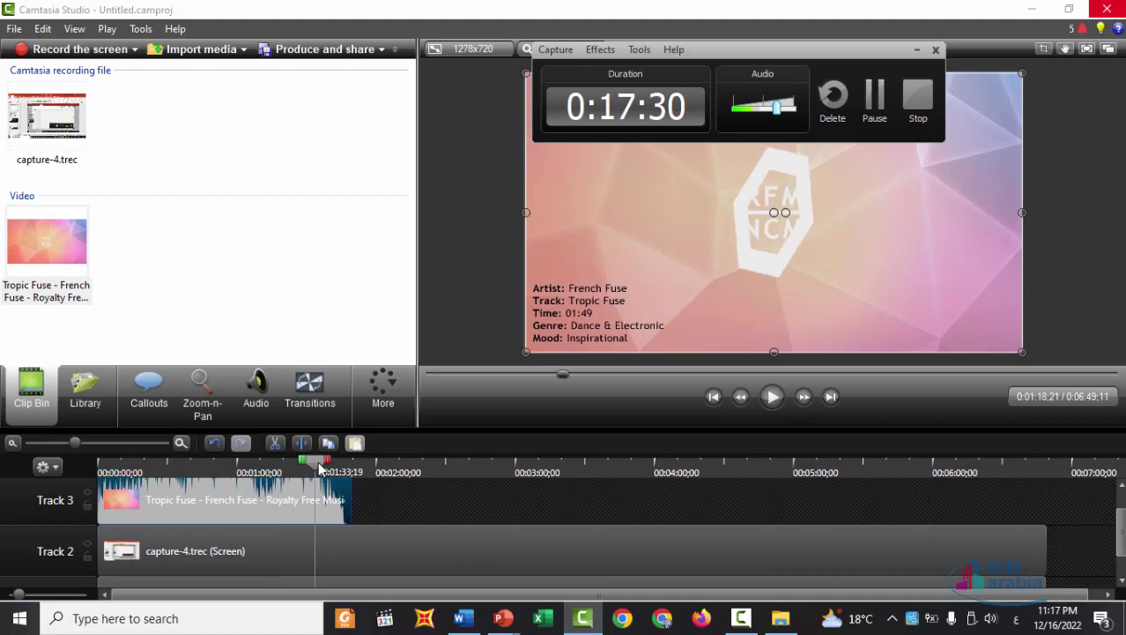
pyautogui.scroll(-1, 393, 551)
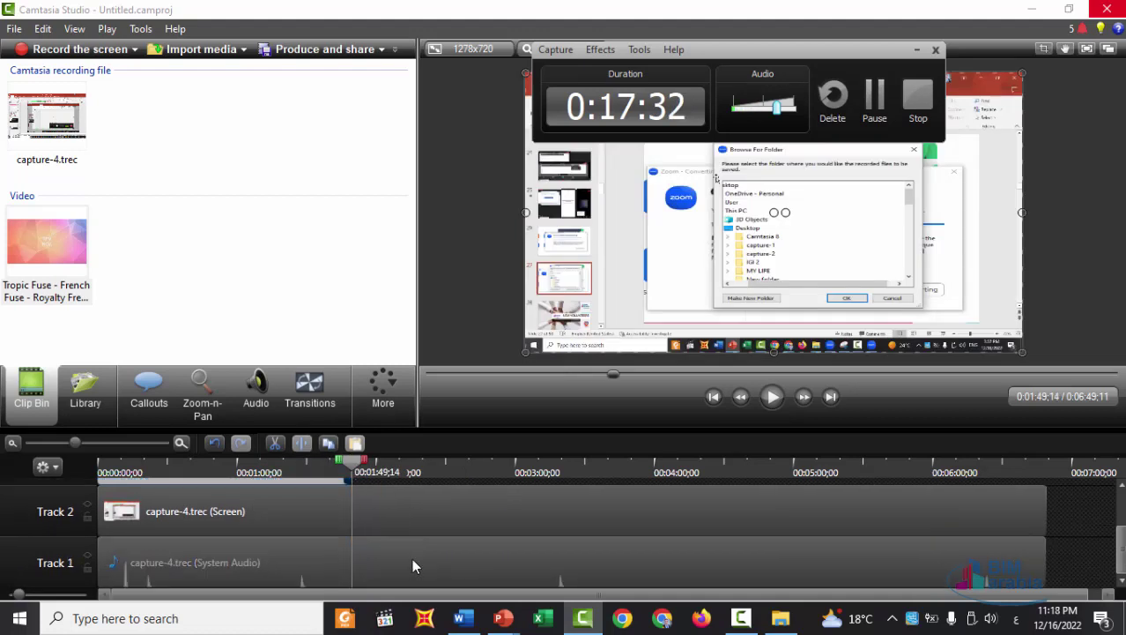
pyautogui.scroll(1, 412, 558)
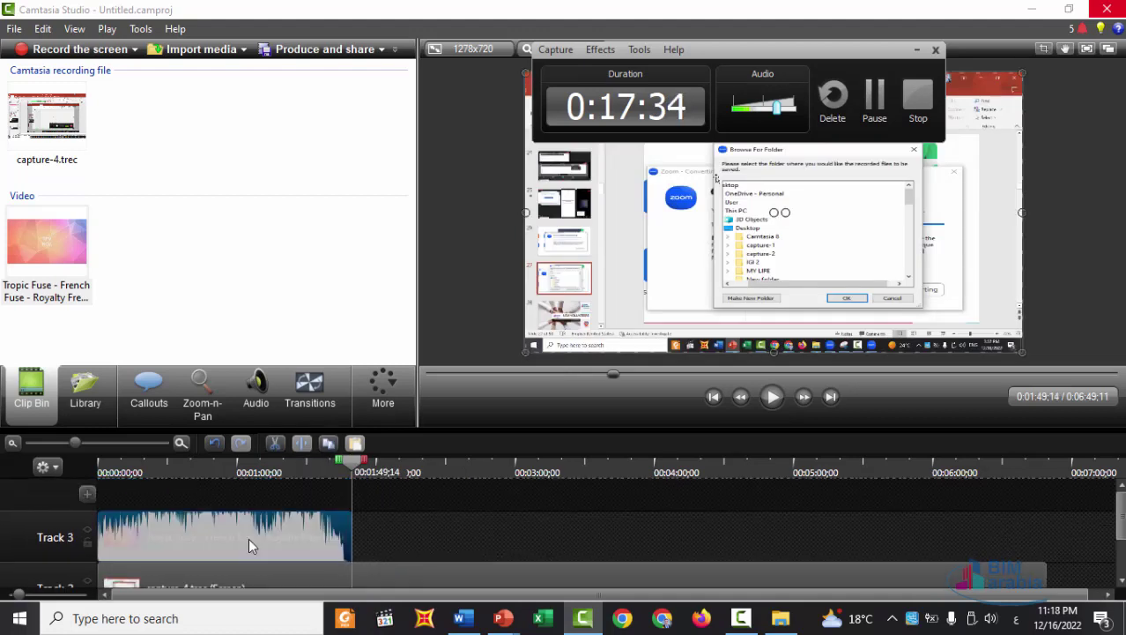
pyautogui.moveTo(248, 538); pyautogui.dragTo(669, 542)
pyautogui.scroll(-1, 416, 510)
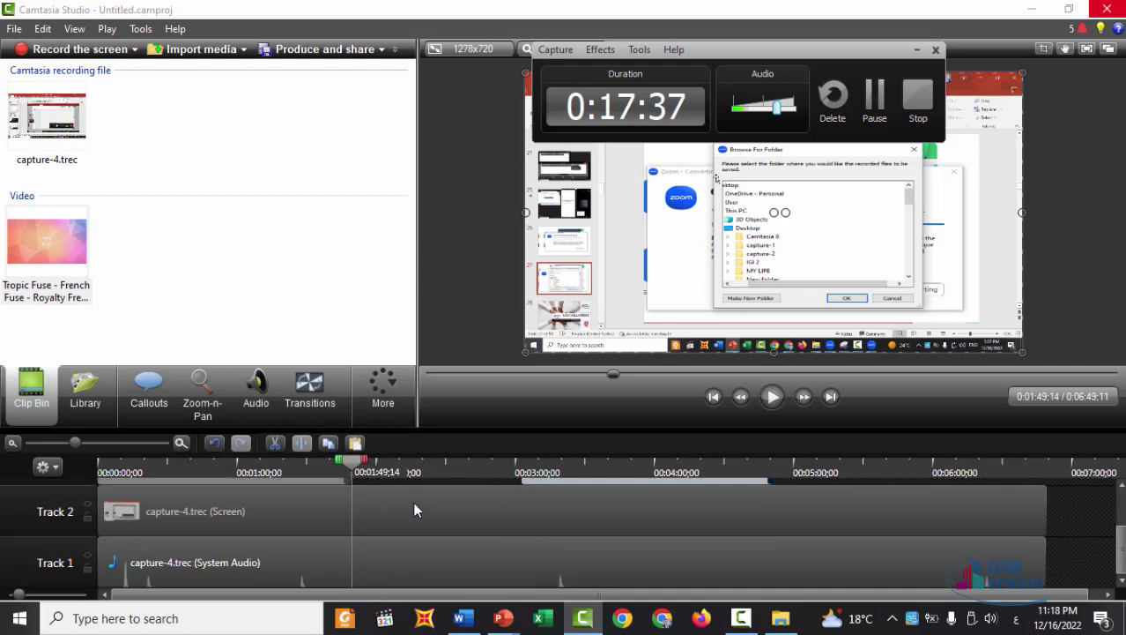
pyautogui.scroll(1, 387, 542)
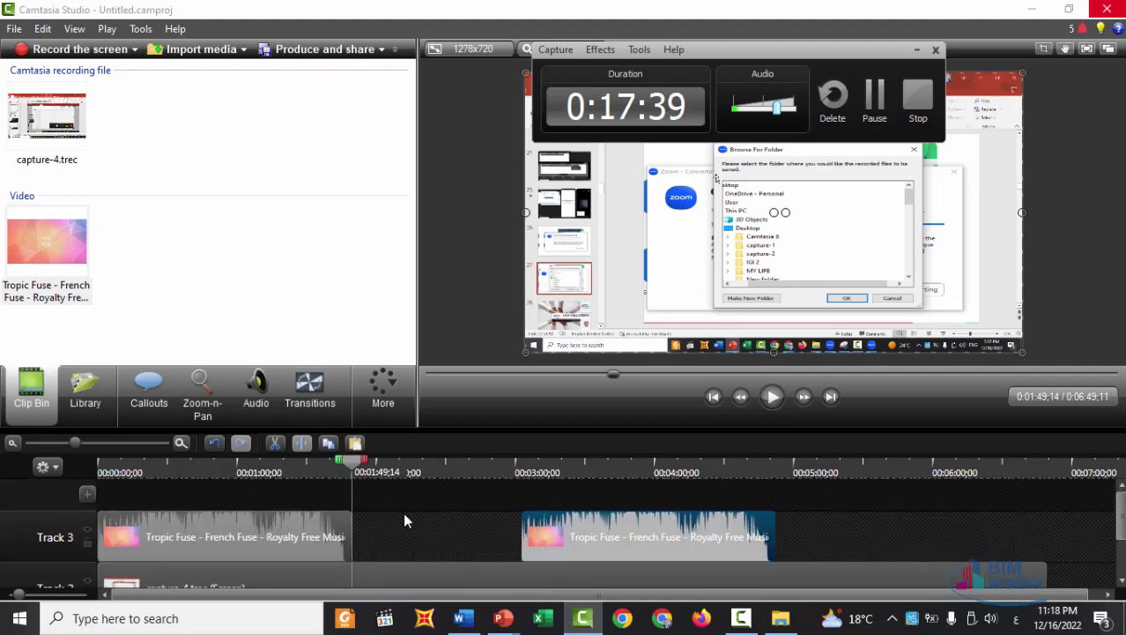
pyautogui.scroll(-1, 409, 577)
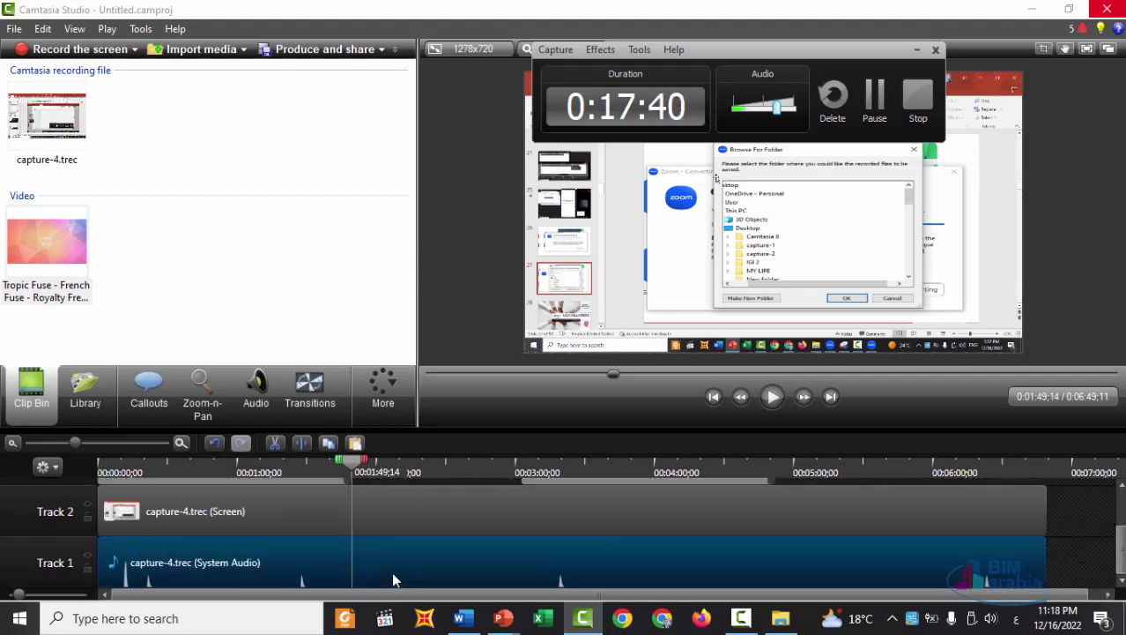
# Split the Track 1 system audio at 1:49:14 and 3:02:24, moving the middle piece to Track 3.
pyautogui.click(302, 443)
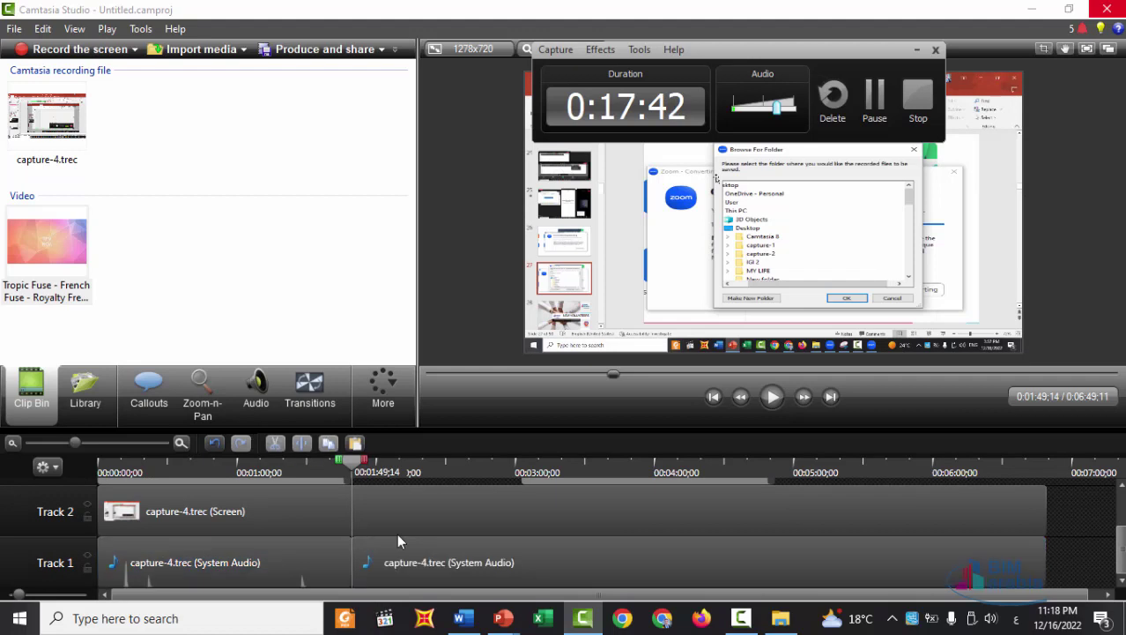
pyautogui.moveTo(361, 470); pyautogui.dragTo(516, 503)
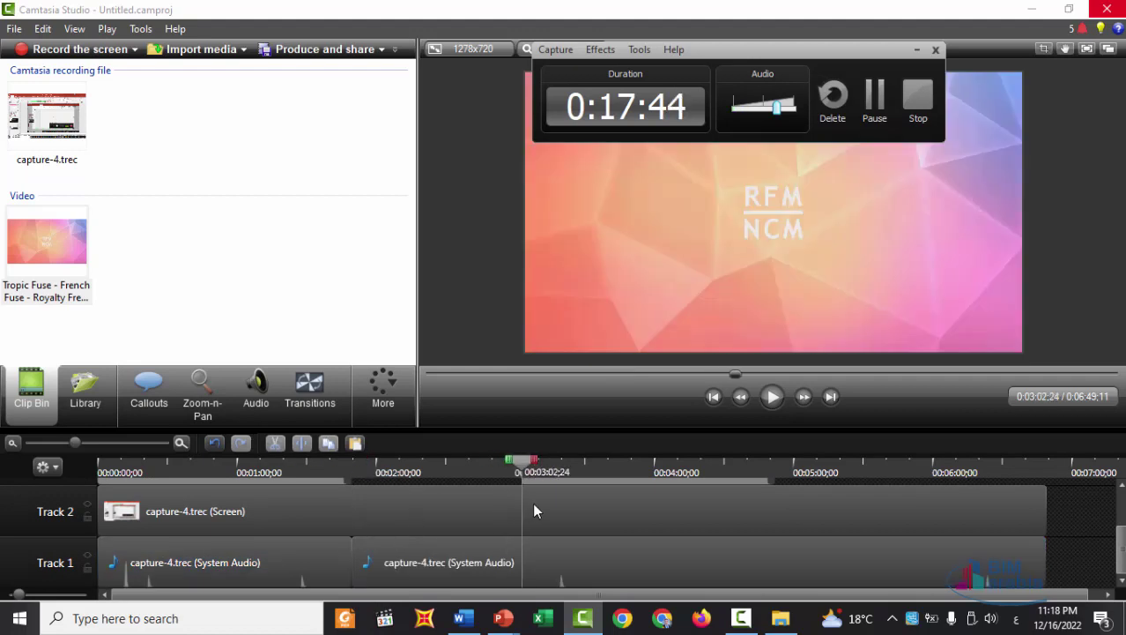
pyautogui.click(452, 577)
pyautogui.click(302, 444)
pyautogui.moveTo(467, 562); pyautogui.dragTo(461, 526)
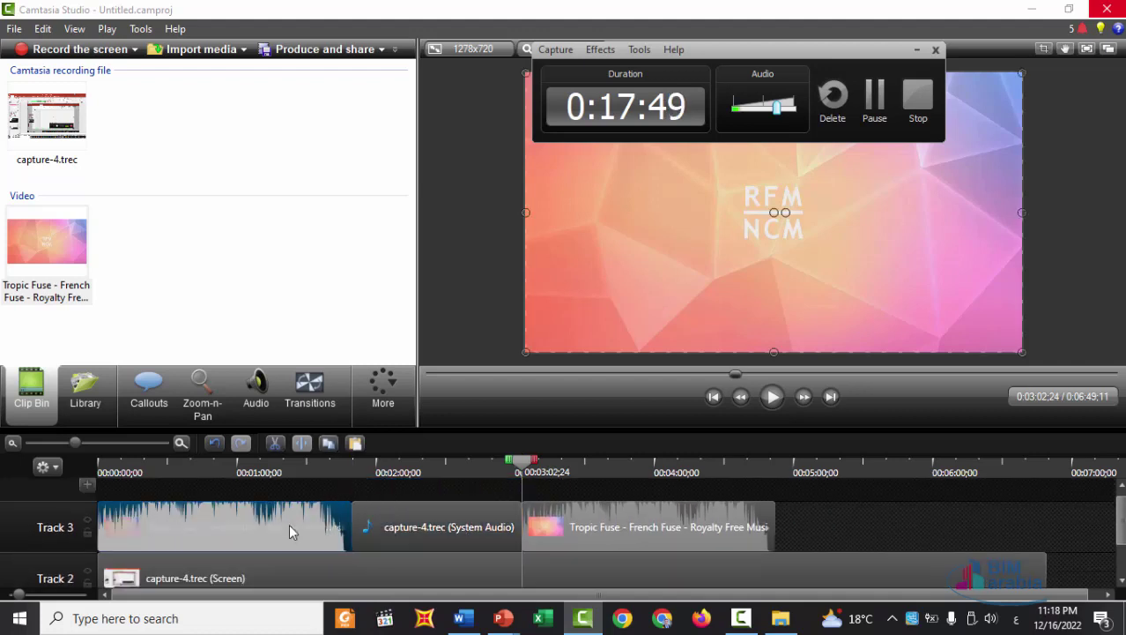
pyautogui.hotkey('ctrl', 'Home')
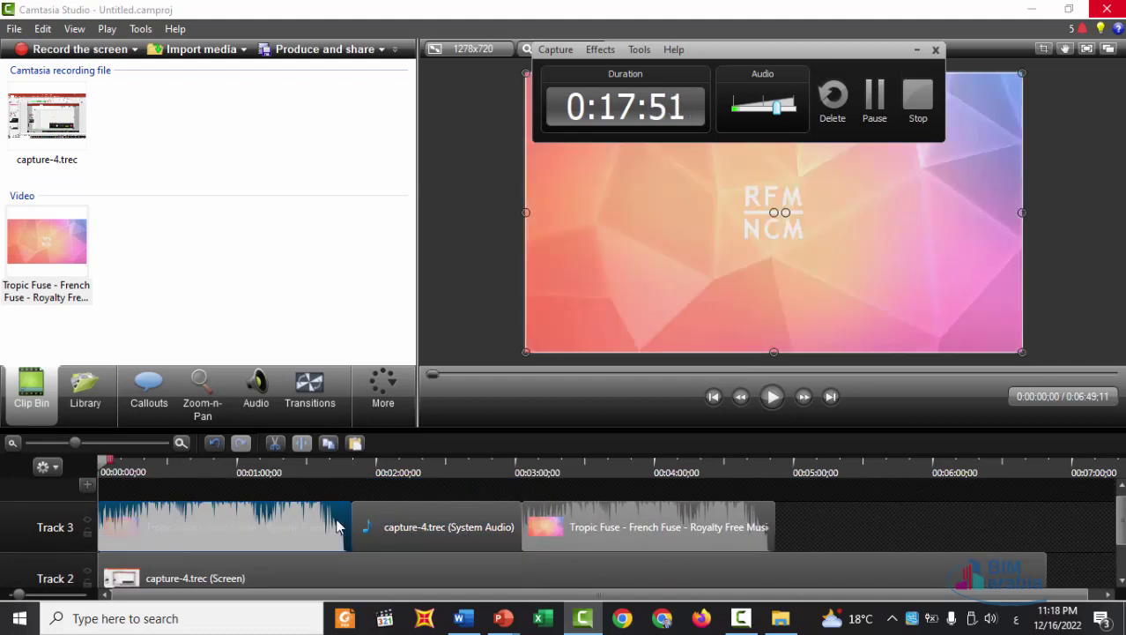
pyautogui.moveTo(176, 463); pyautogui.dragTo(352, 504)
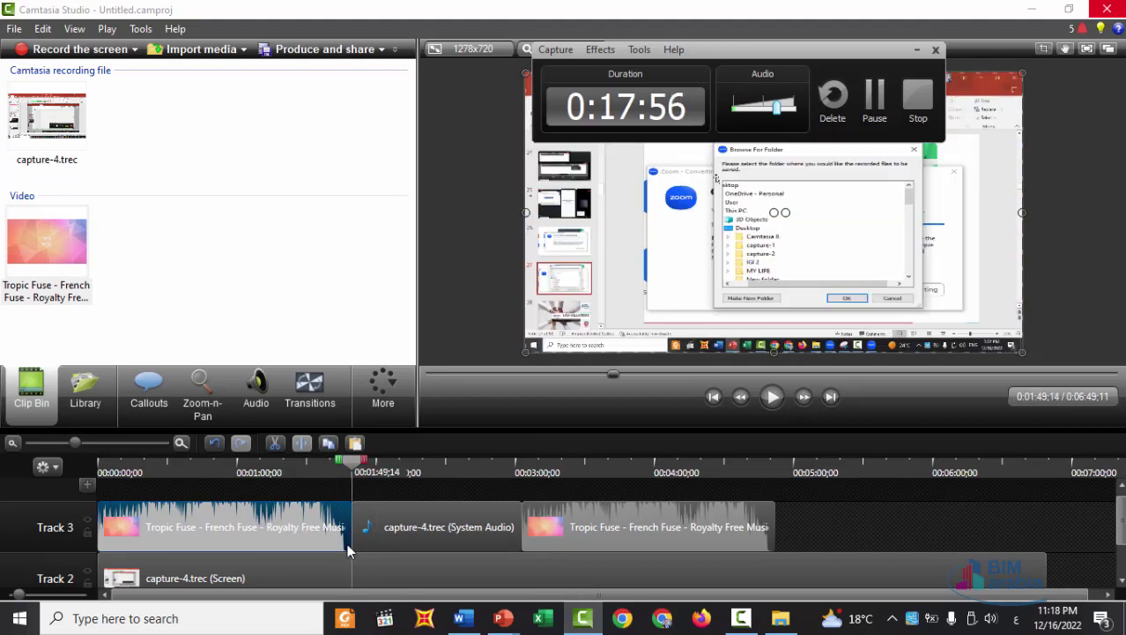
# Split the Track 3 system audio at 2:57:14 and delete that audio piece.
pyautogui.click(575, 538)
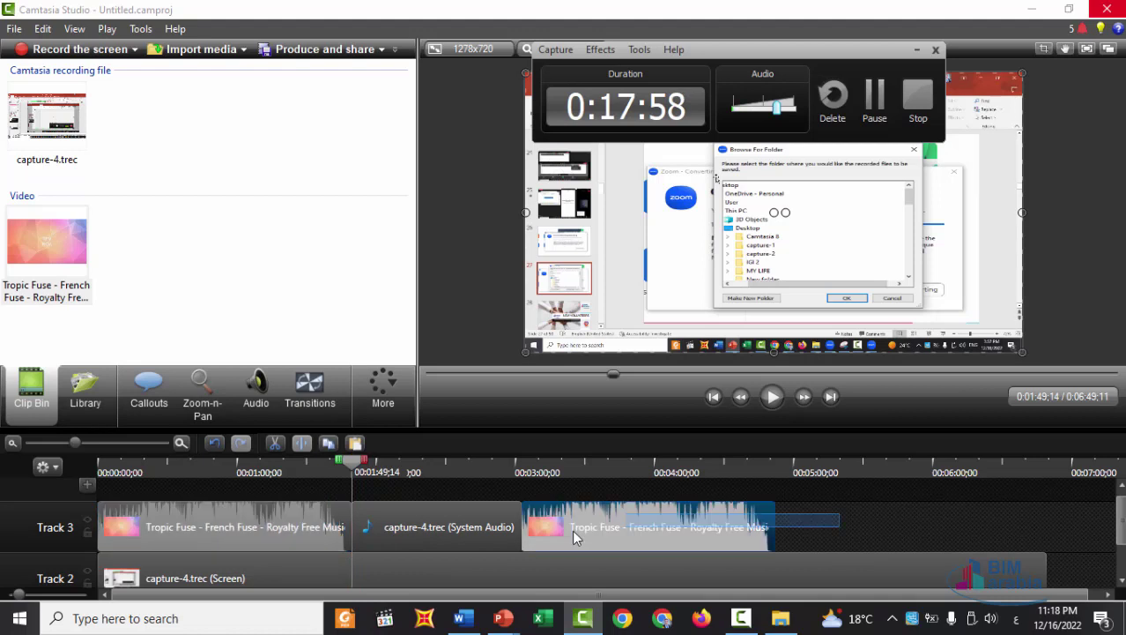
pyautogui.keyDown('shift'); pyautogui.click(196, 536); pyautogui.keyUp('shift')
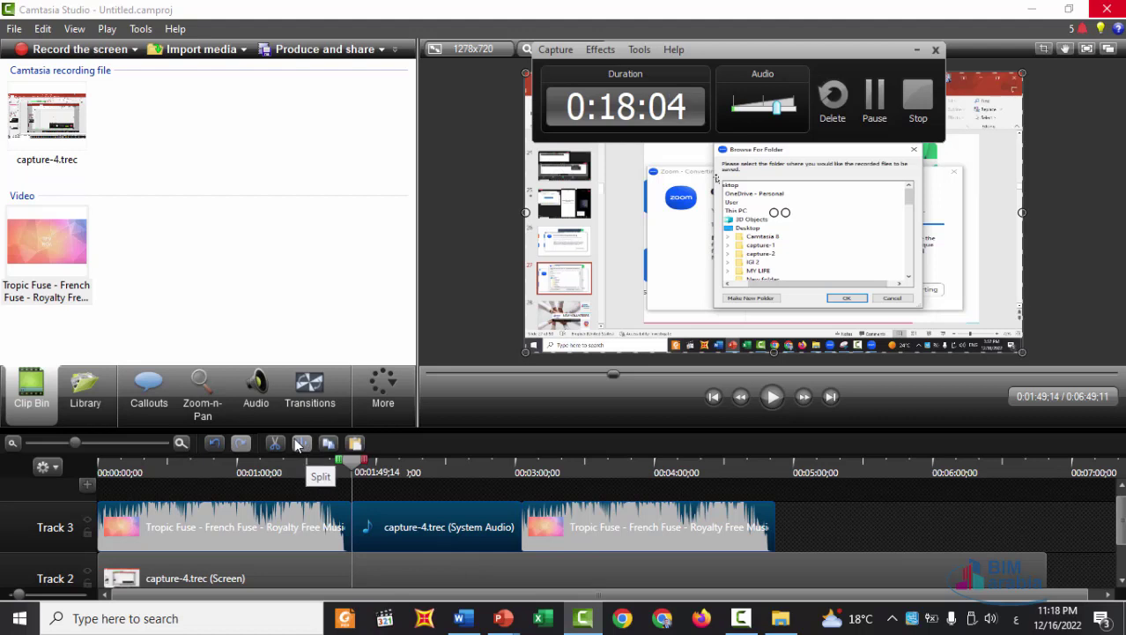
pyautogui.click(418, 546)
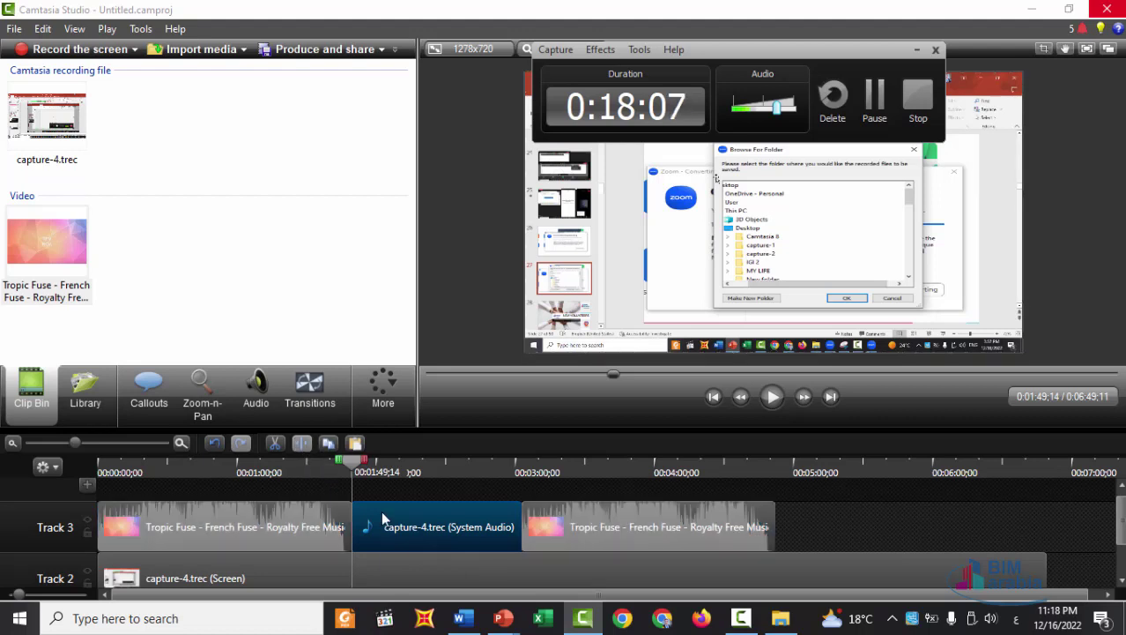
pyautogui.moveTo(352, 467); pyautogui.dragTo(511, 502)
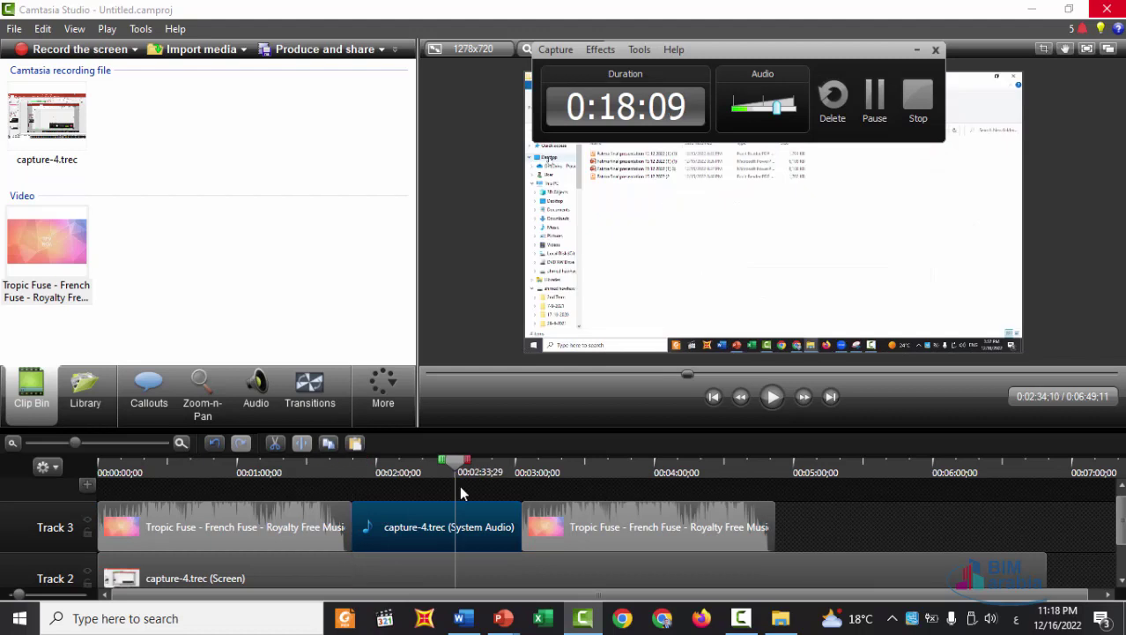
pyautogui.click(301, 443)
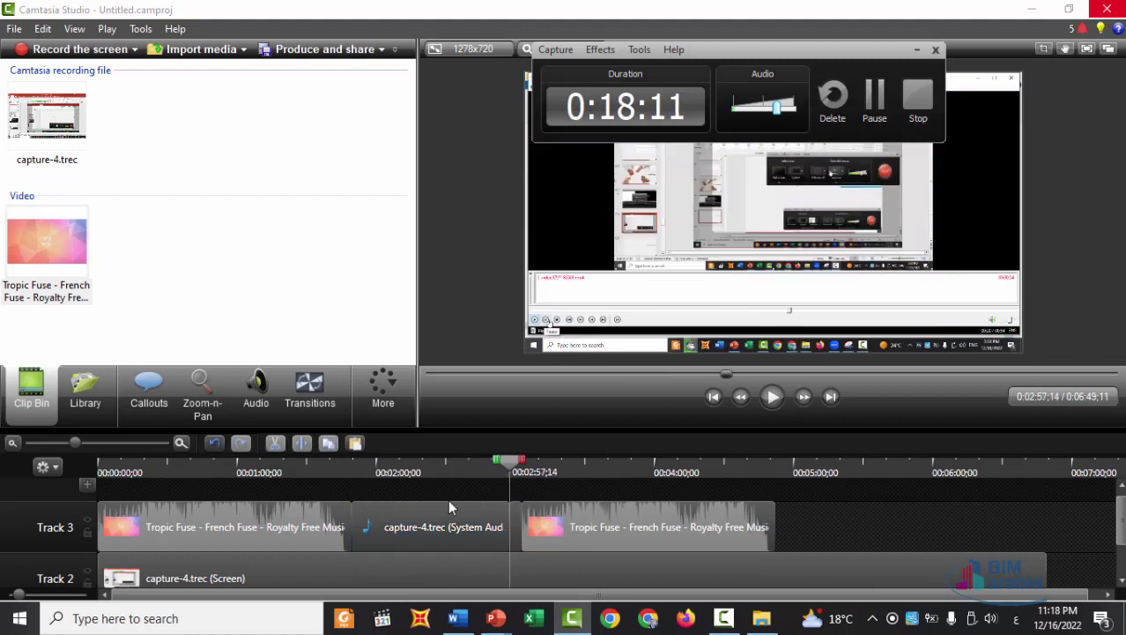
pyautogui.click(429, 531)
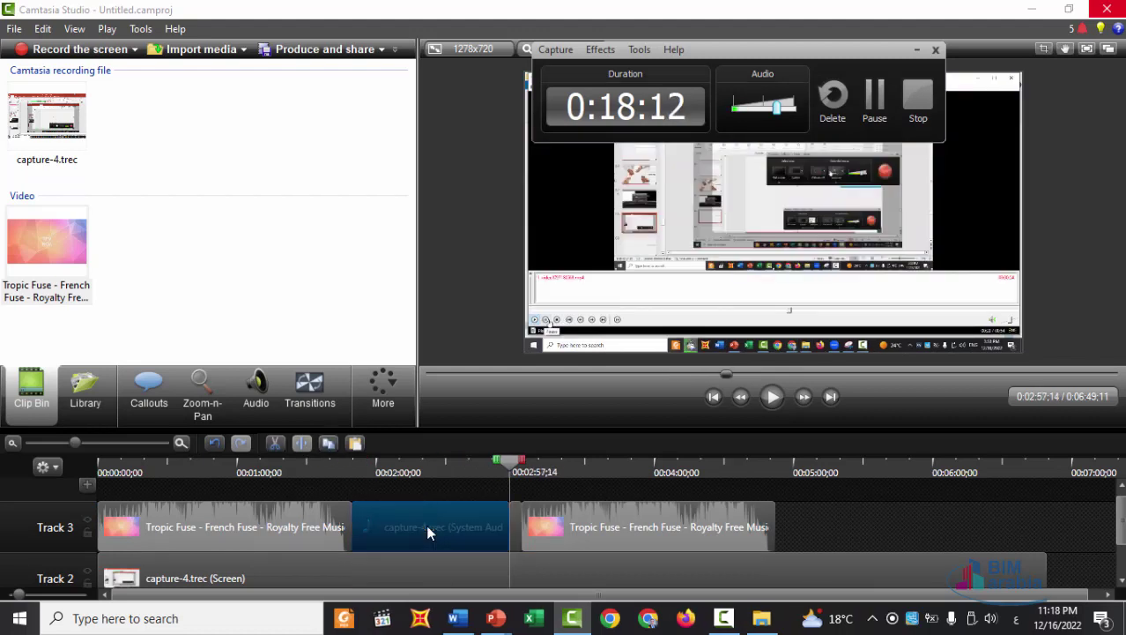
pyautogui.press('Delete')
# Align the second Tropic Fuse clip to start at 2:57:14 and preview around 2:46–3:02.
pyautogui.click(516, 531)
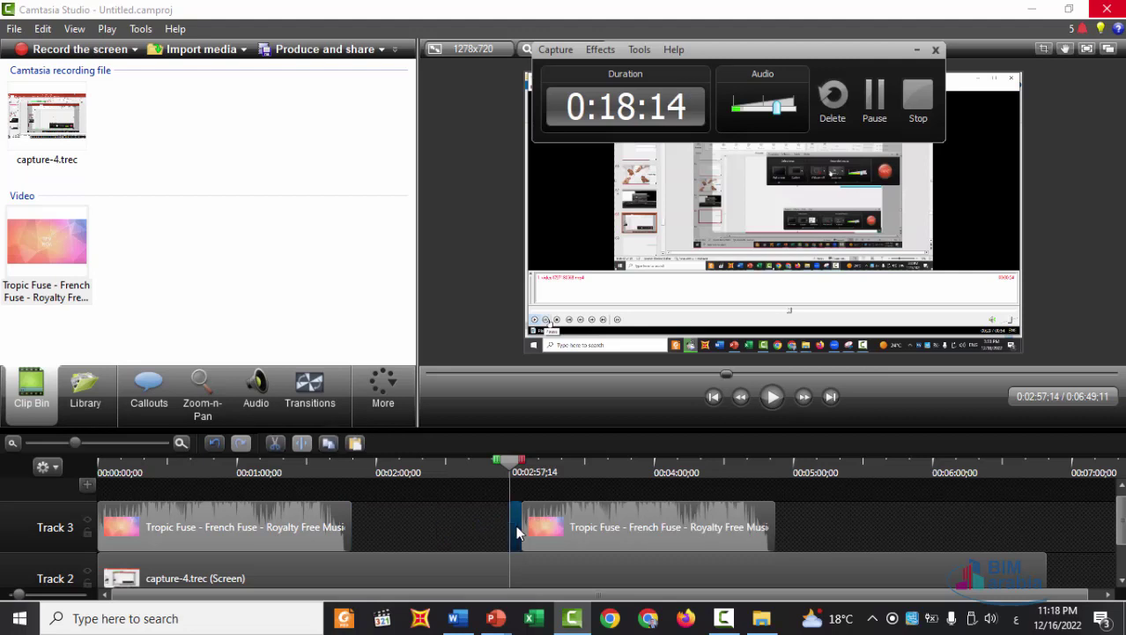
pyautogui.moveTo(661, 522); pyautogui.dragTo(427, 536)
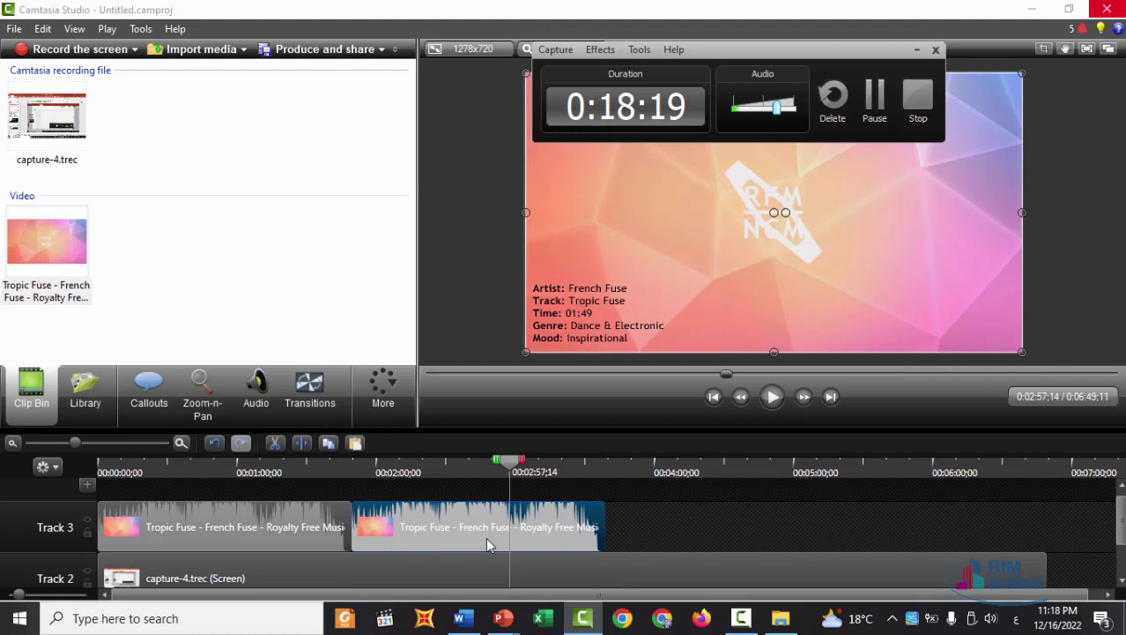
pyautogui.moveTo(568, 526)
pyautogui.mouseDown()
pyautogui.moveTo(720, 533)
pyautogui.moveTo(548, 532)
pyautogui.mouseUp()
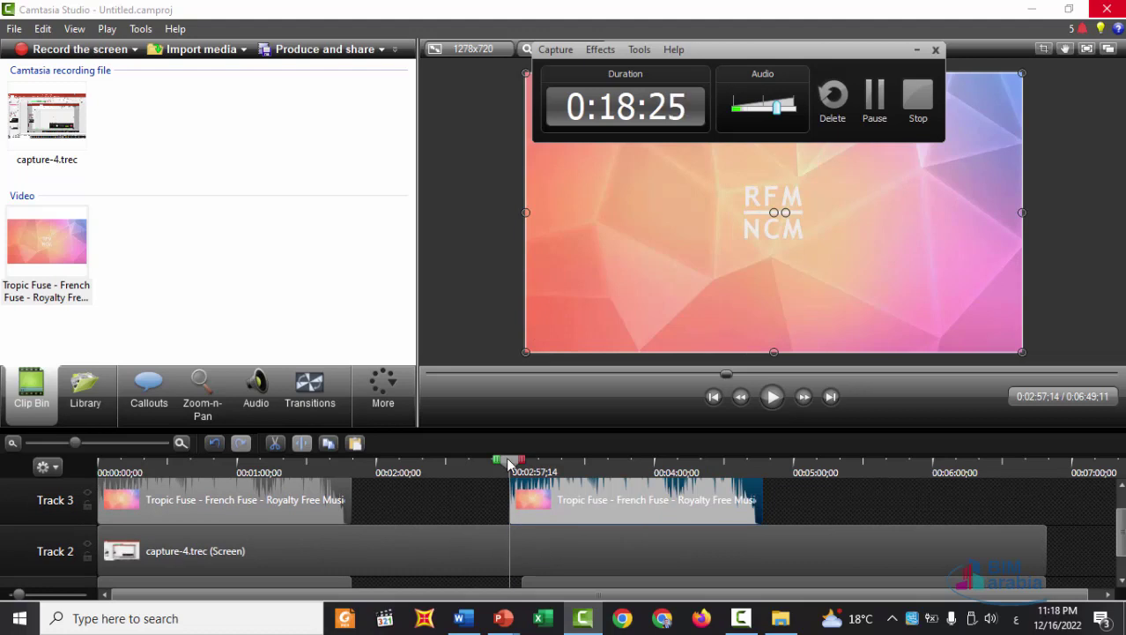
pyautogui.moveTo(510, 463); pyautogui.dragTo(483, 463)
pyautogui.moveTo(511, 508); pyautogui.dragTo(520, 518)
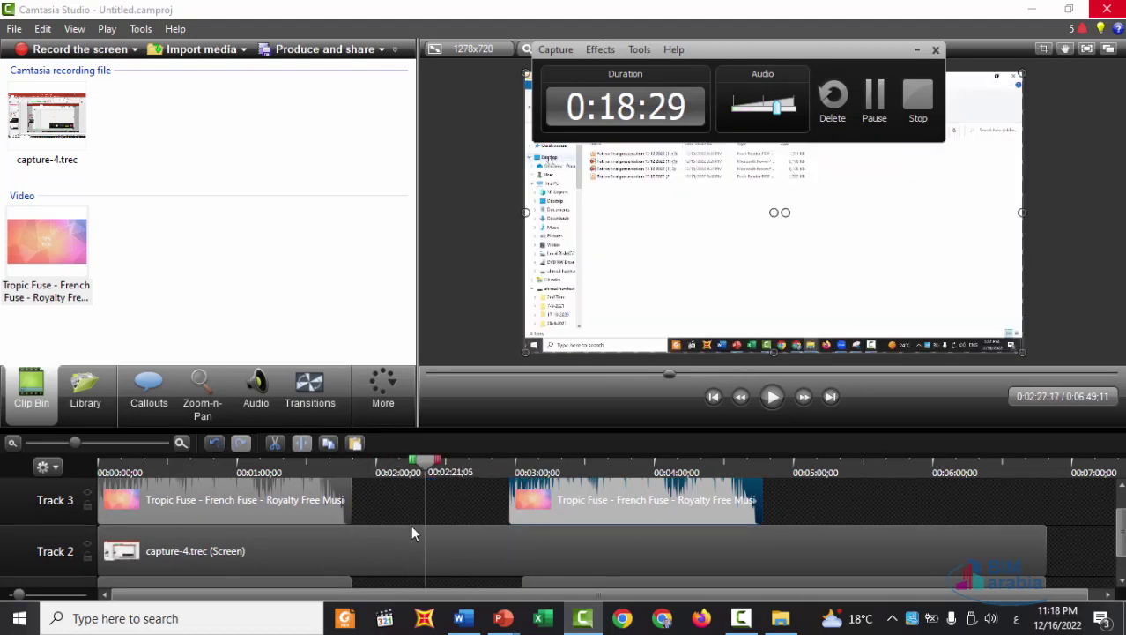
pyautogui.moveTo(518, 509); pyautogui.dragTo(348, 532)
# Split the Track 2 screen clip at 1:49 and 2:57, delete the middle, and close the gap.
pyautogui.click(383, 551)
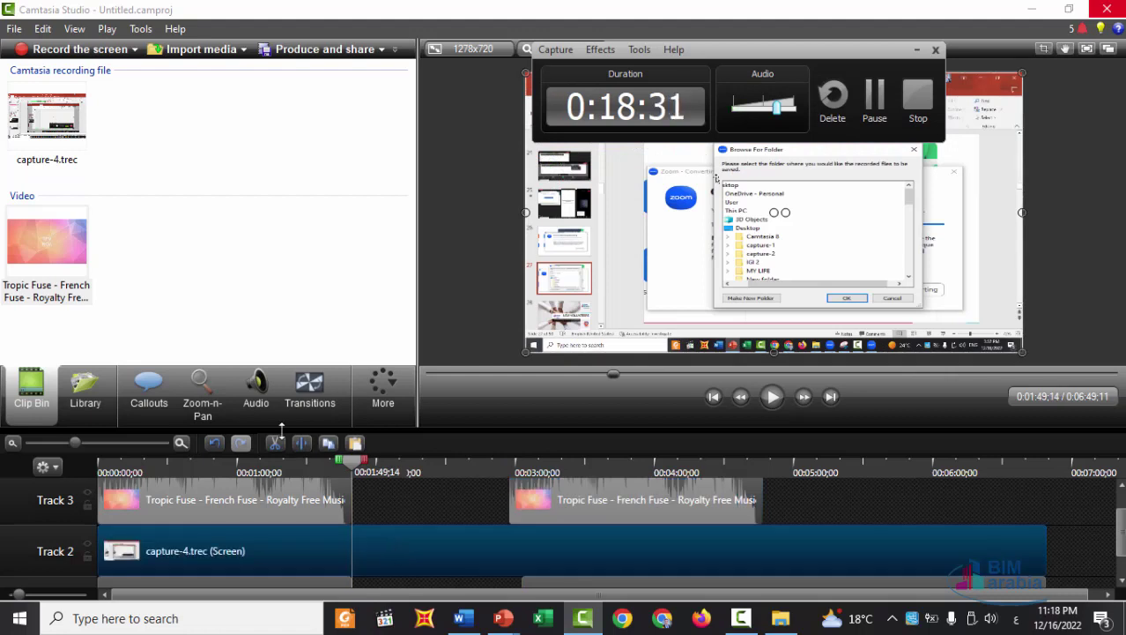
pyautogui.click(302, 444)
pyautogui.moveTo(352, 470); pyautogui.dragTo(512, 472)
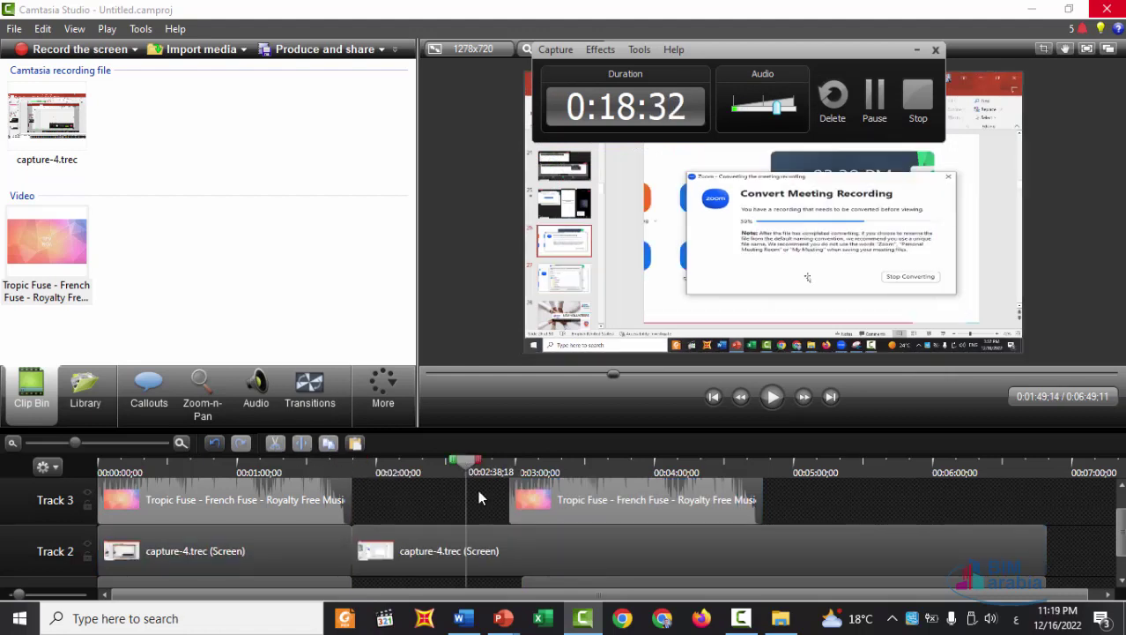
pyautogui.click(535, 553)
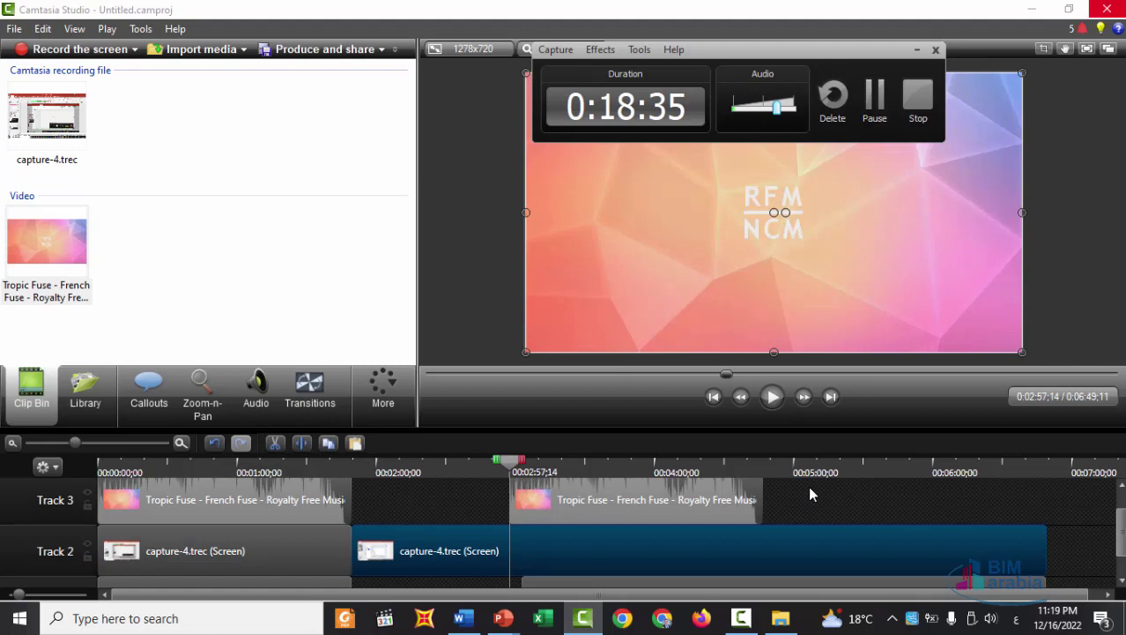
pyautogui.moveTo(810, 492); pyautogui.dragTo(713, 556)
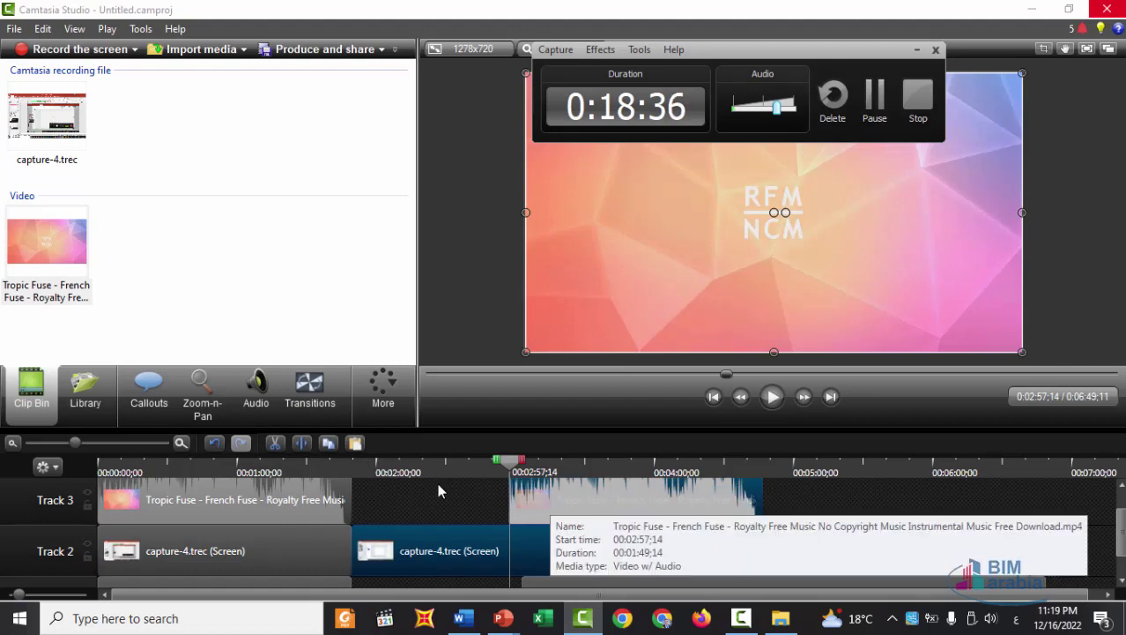
pyautogui.click(304, 443)
pyautogui.click(409, 552)
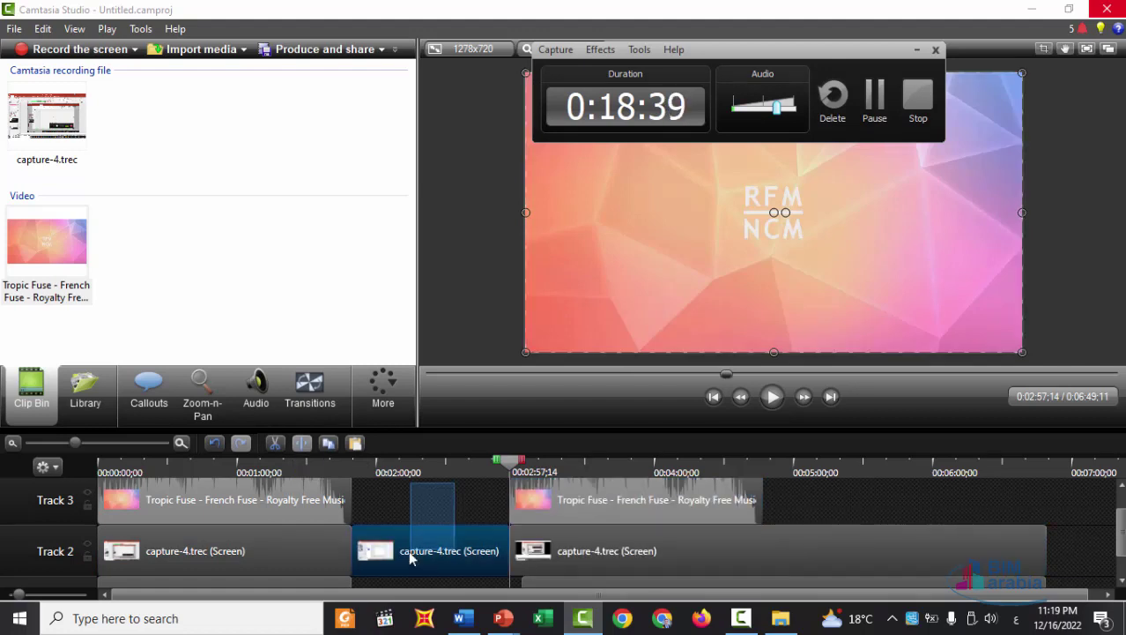
pyautogui.press('Delete')
pyautogui.moveTo(457, 498)
pyautogui.mouseDown()
pyautogui.moveTo(520, 542)
pyautogui.moveTo(388, 549)
pyautogui.mouseUp()
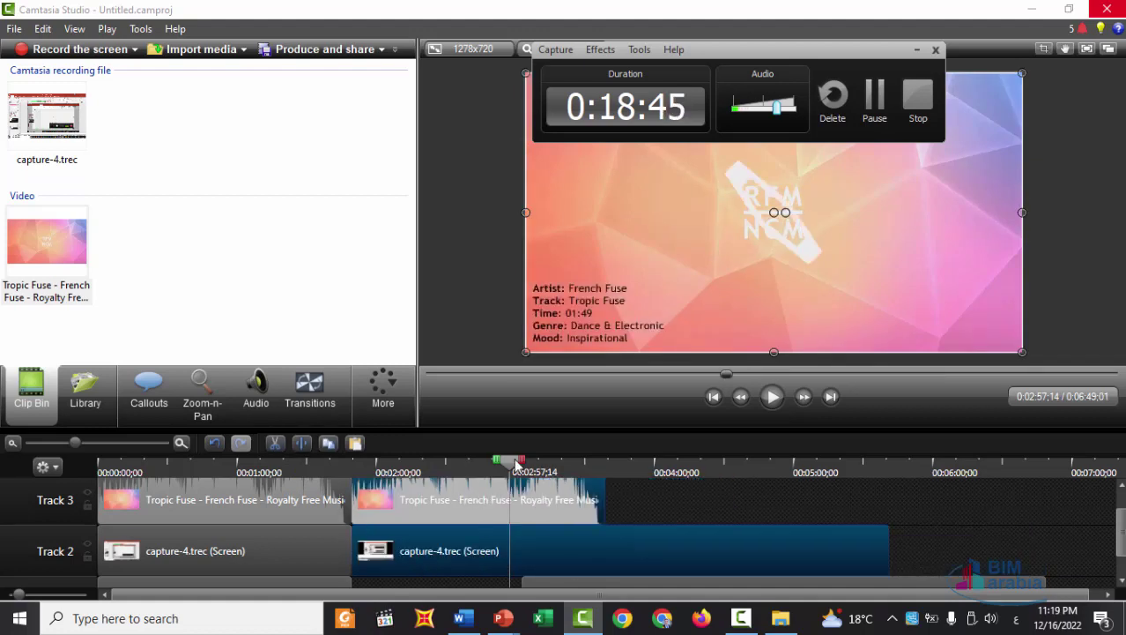
# Scrub the preview from 0:00:18 to about 1:40 to review the edit.
pyautogui.moveTo(517, 465); pyautogui.dragTo(333, 464)
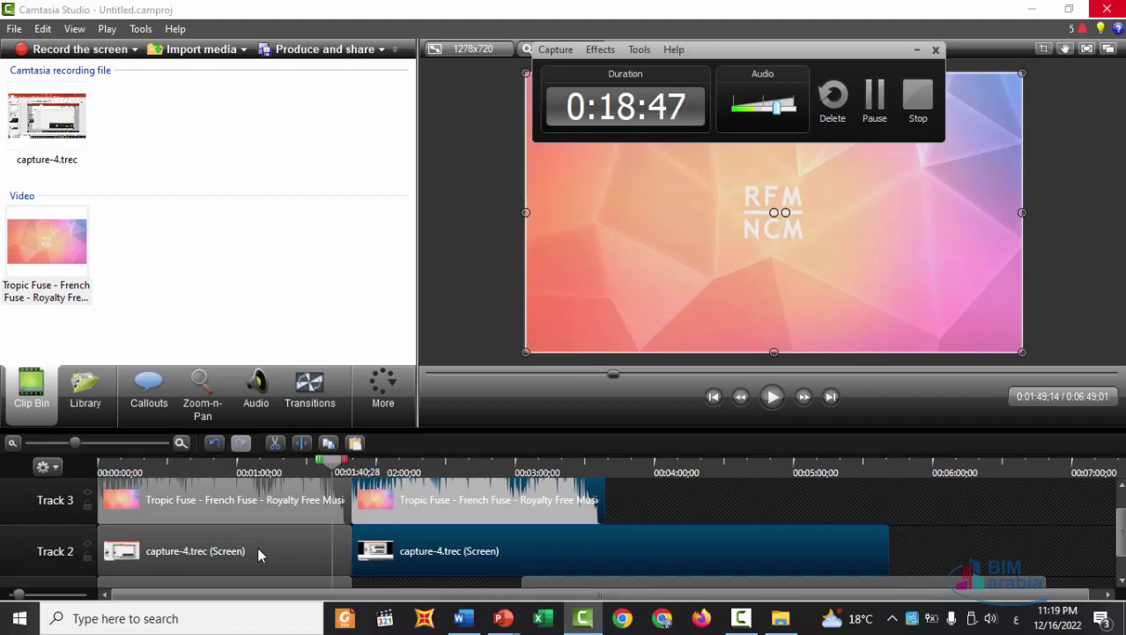
pyautogui.click(347, 544)
pyautogui.click(148, 551)
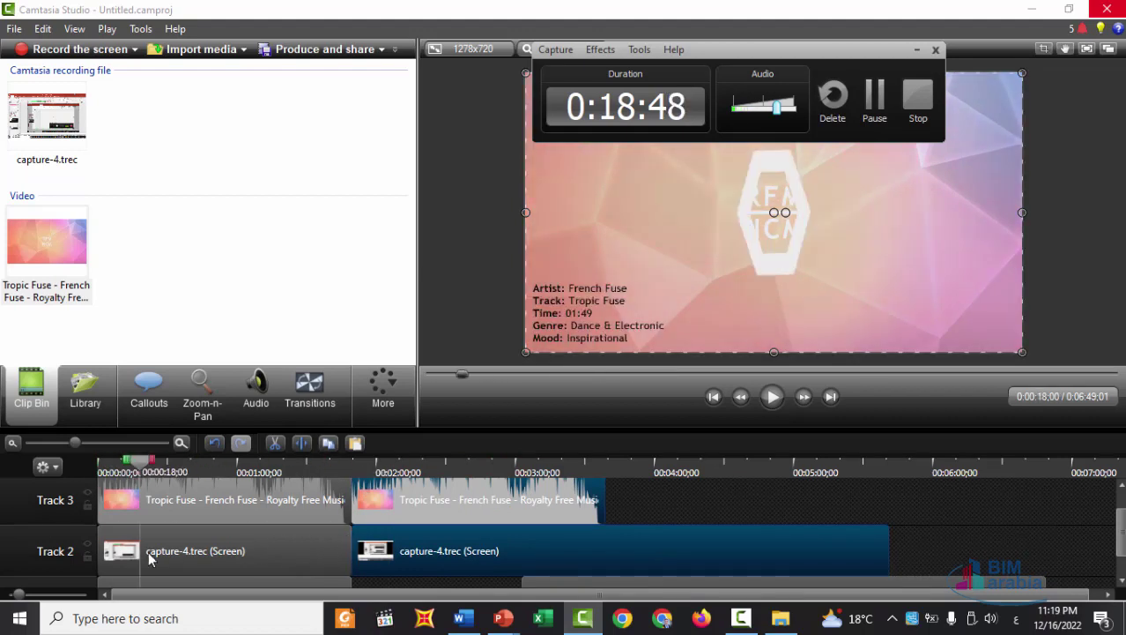
pyautogui.moveTo(148, 550); pyautogui.dragTo(327, 535)
pyautogui.scroll(-1, 567, 521)
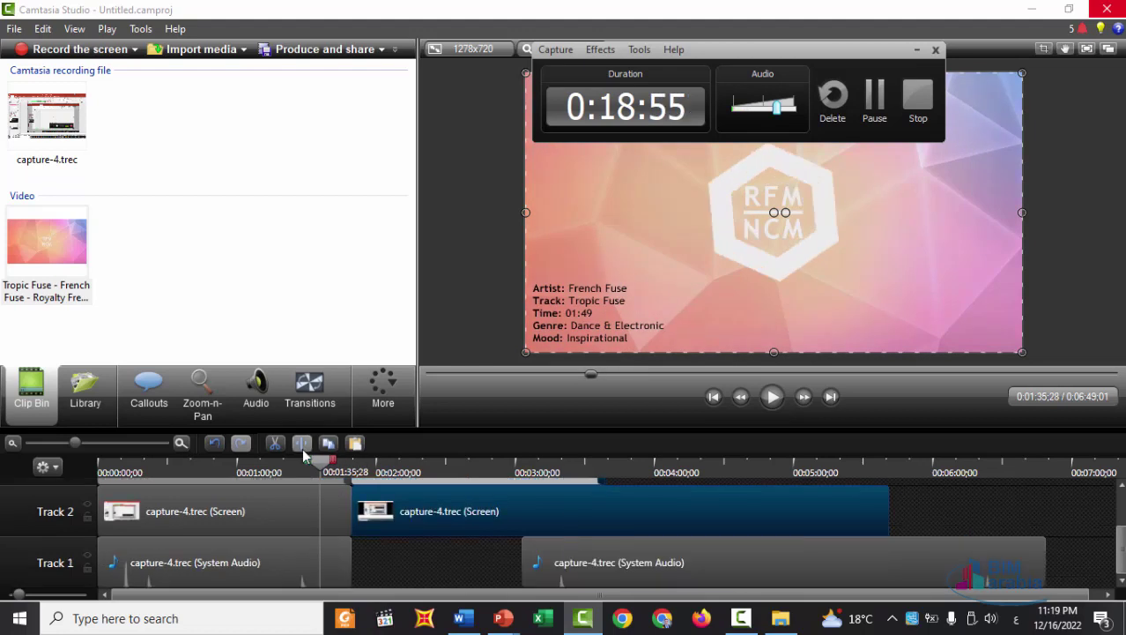
pyautogui.scroll(1, 415, 564)
pyautogui.scroll(1, 349, 520)
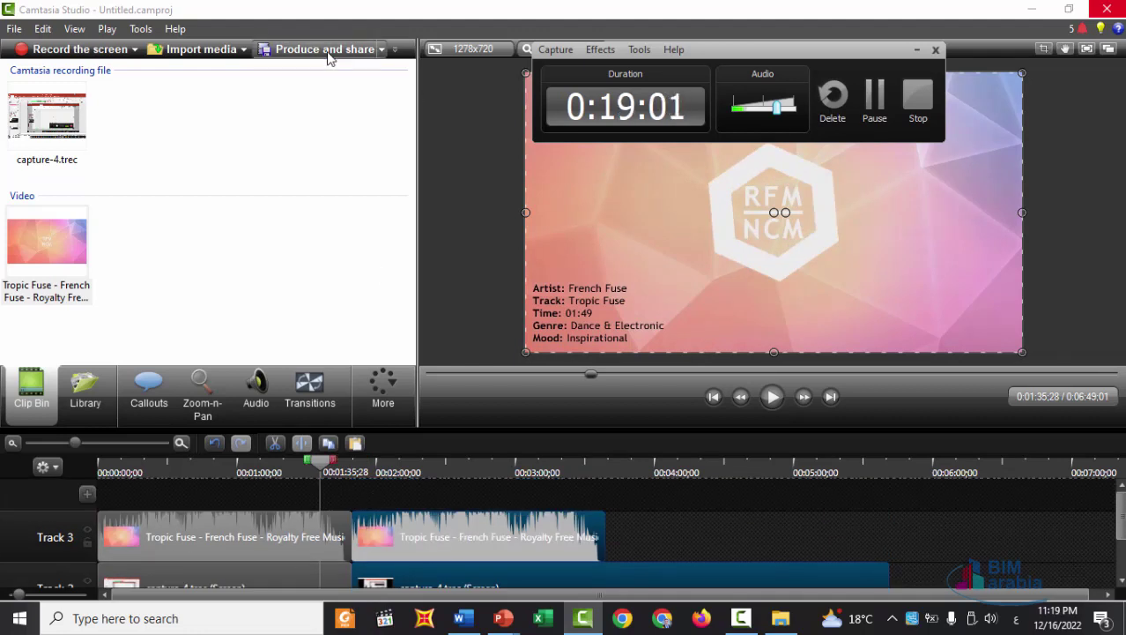
# Start a custom MP4 Smart Player production at 5 fps, 60% quality, reaching Video Options.
pyautogui.click(608, 162)
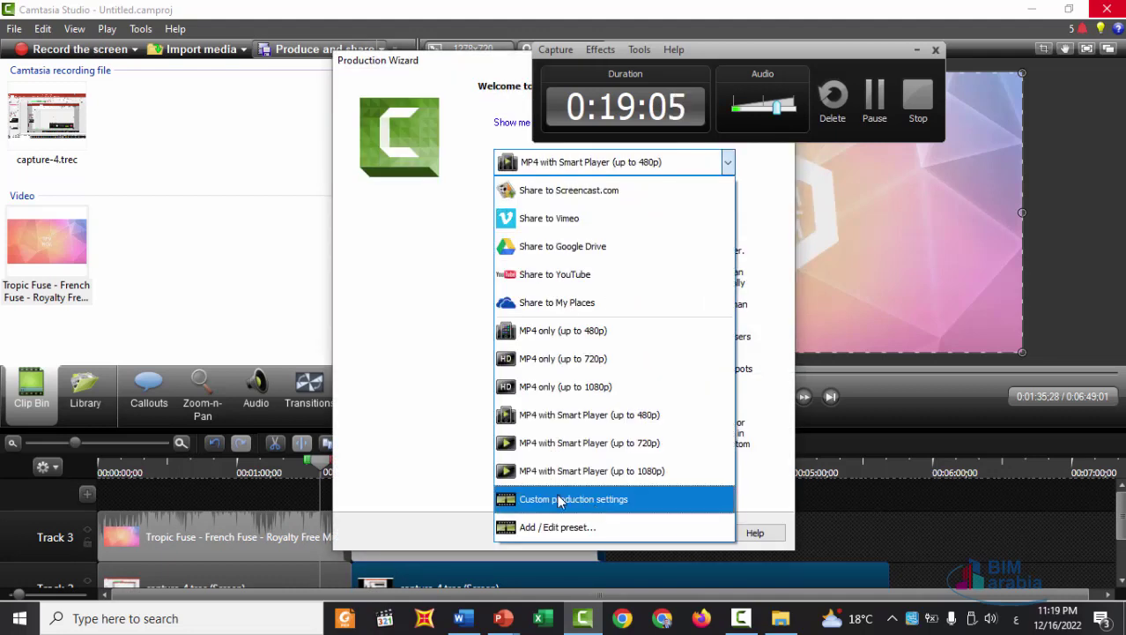
pyautogui.click(560, 501)
pyautogui.click(624, 539)
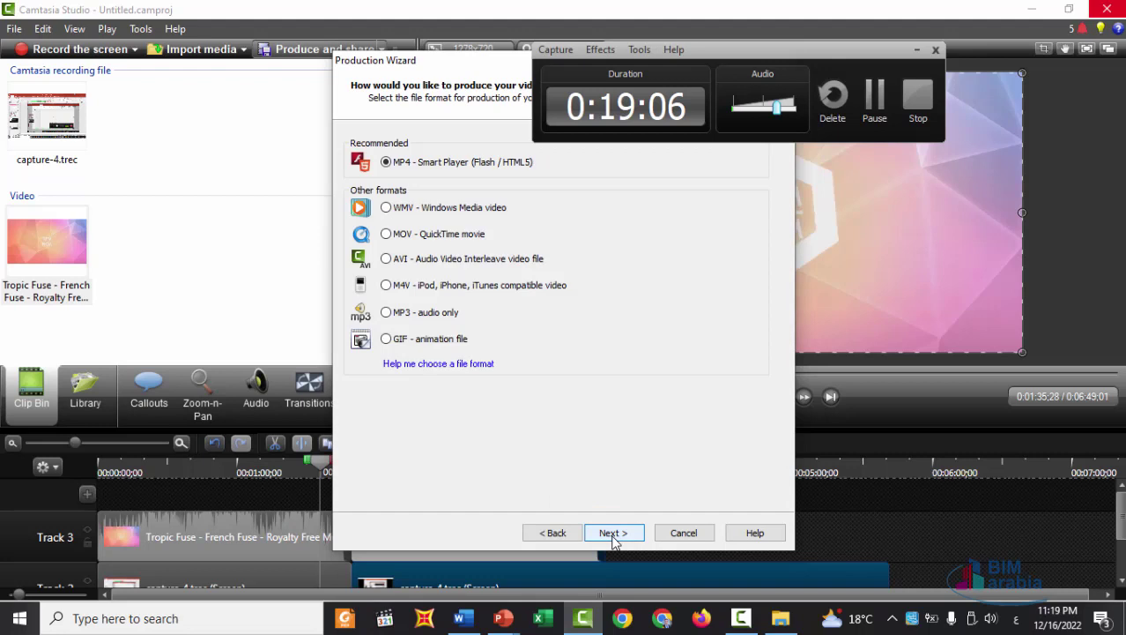
pyautogui.click(615, 533)
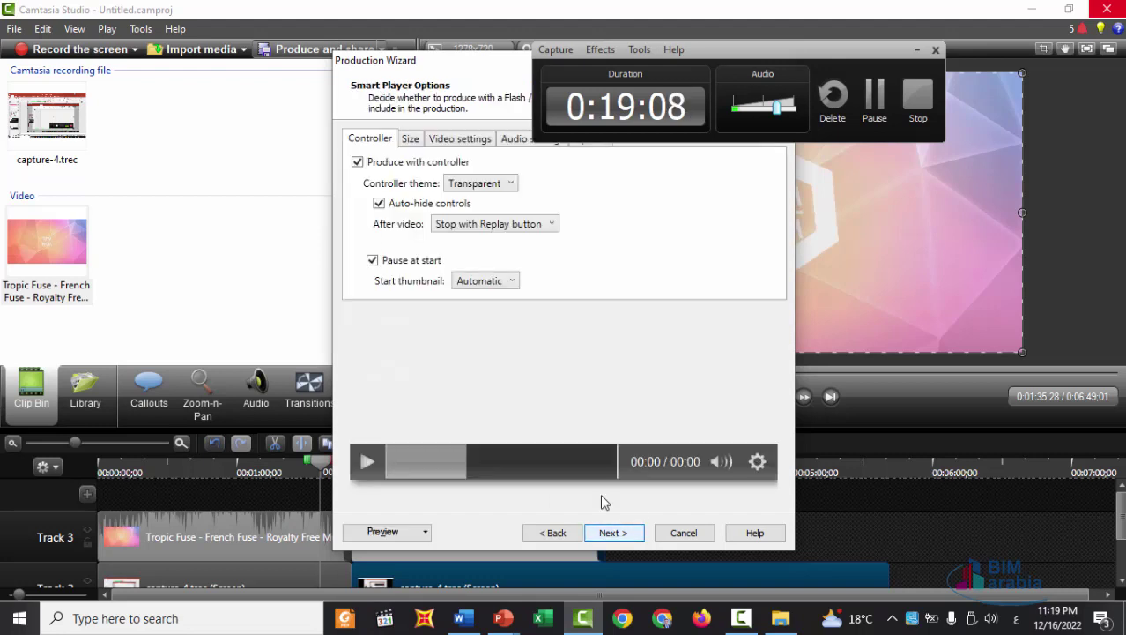
pyautogui.click(467, 138)
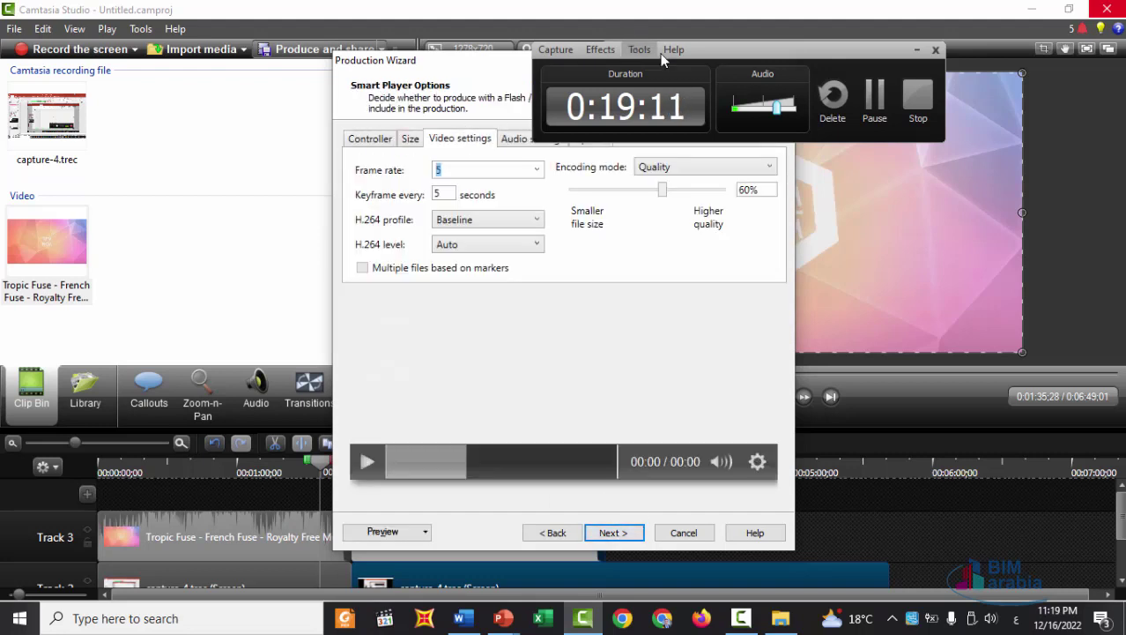
pyautogui.moveTo(598, 57); pyautogui.dragTo(816, 42)
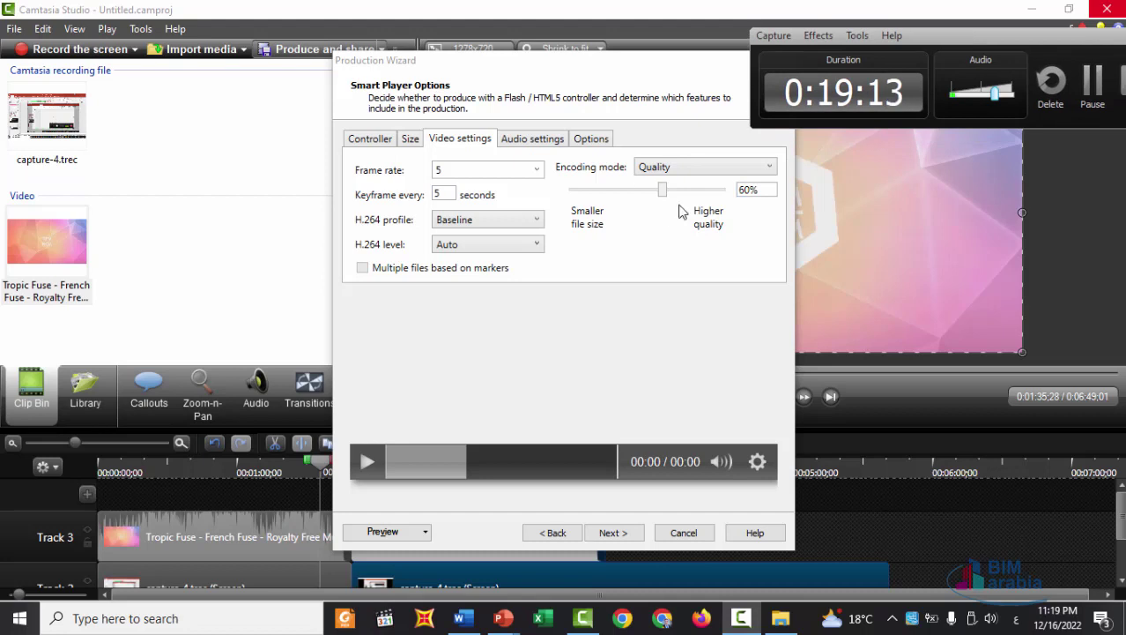
pyautogui.click(617, 535)
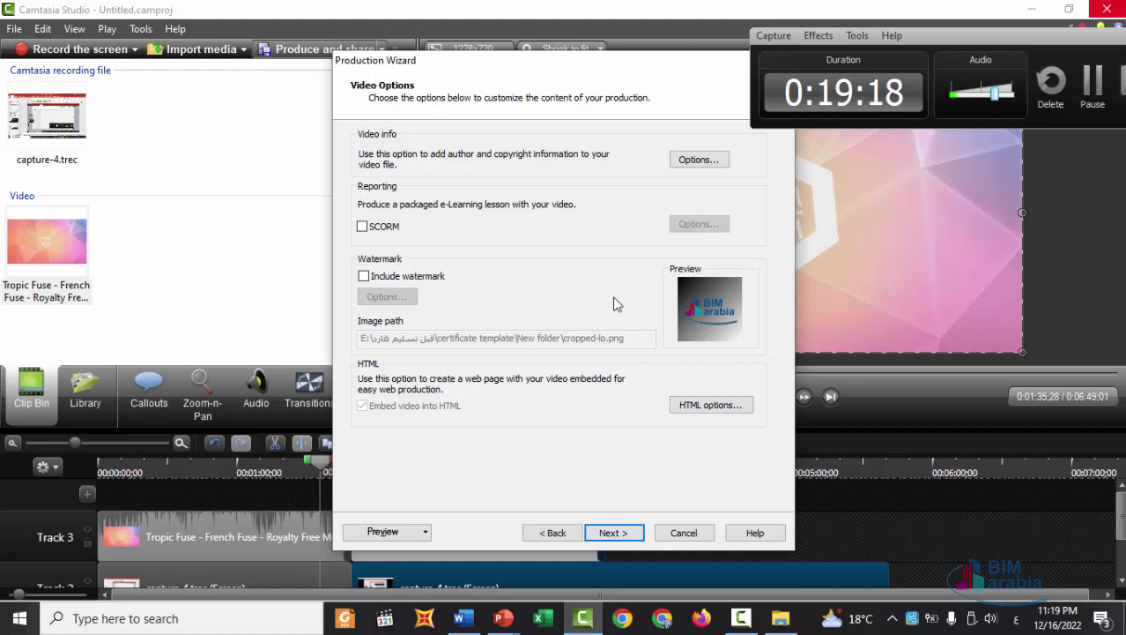
# Add a watermark to the production at 18% scale, 7% horizontal and 0% vertical offset.
pyautogui.click(368, 276)
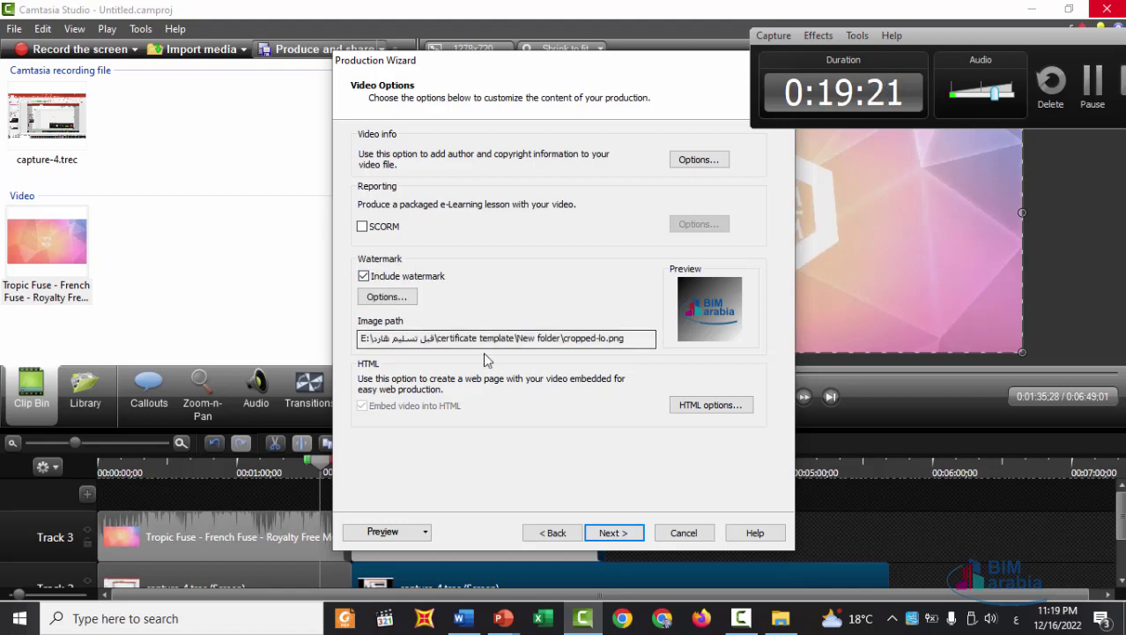
pyautogui.click(388, 297)
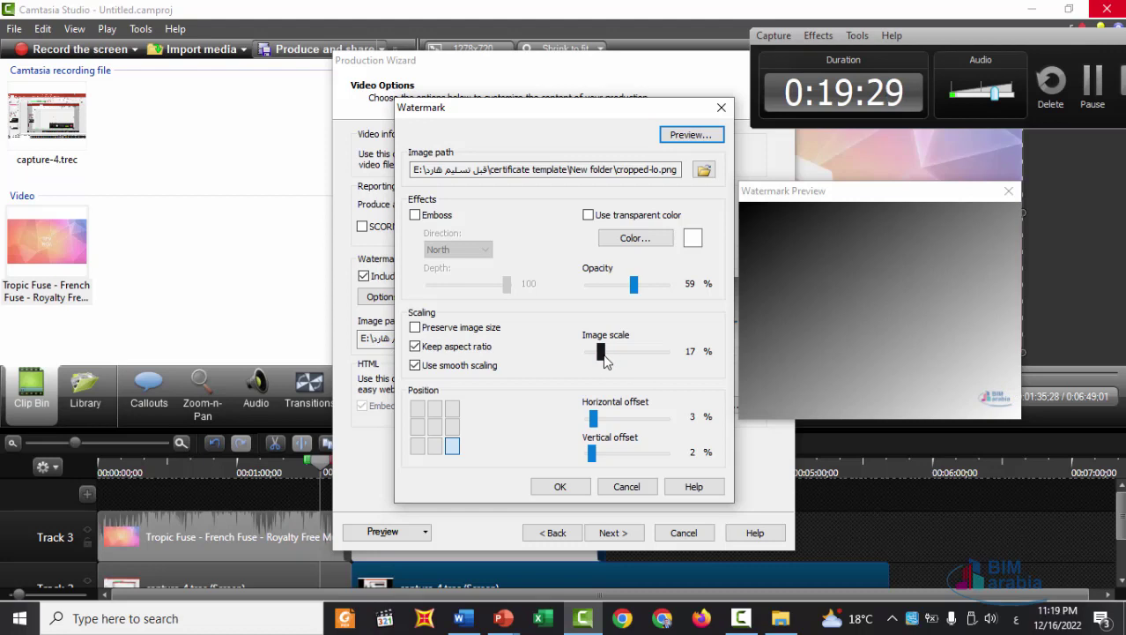
pyautogui.moveTo(601, 352); pyautogui.dragTo(602, 370)
pyautogui.moveTo(593, 418); pyautogui.dragTo(646, 439)
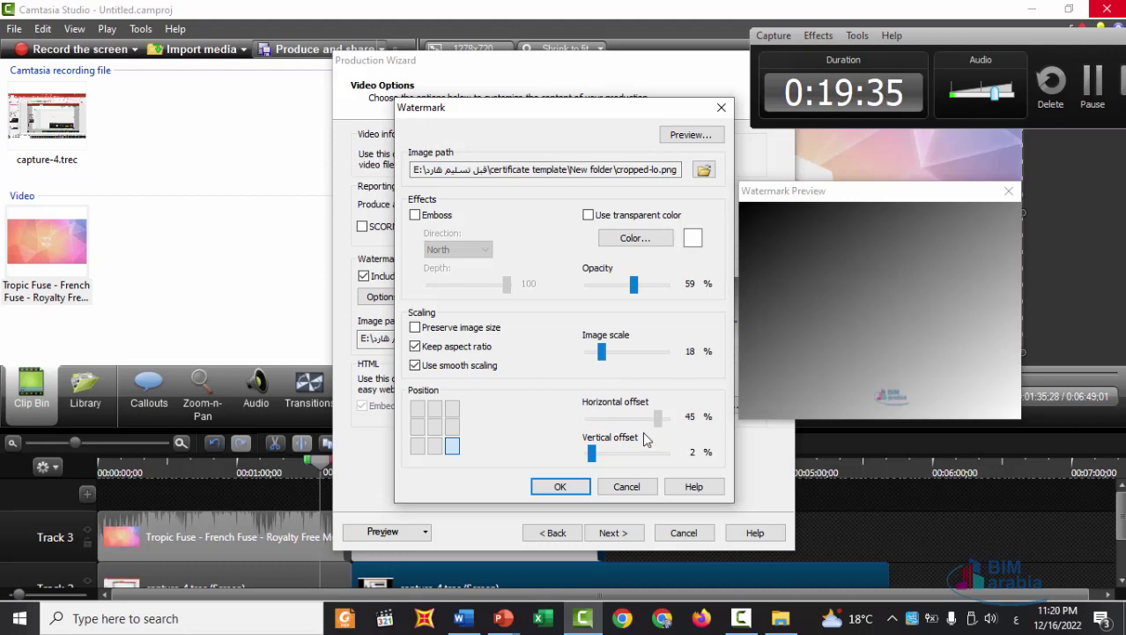
pyautogui.moveTo(646, 439); pyautogui.dragTo(586, 465)
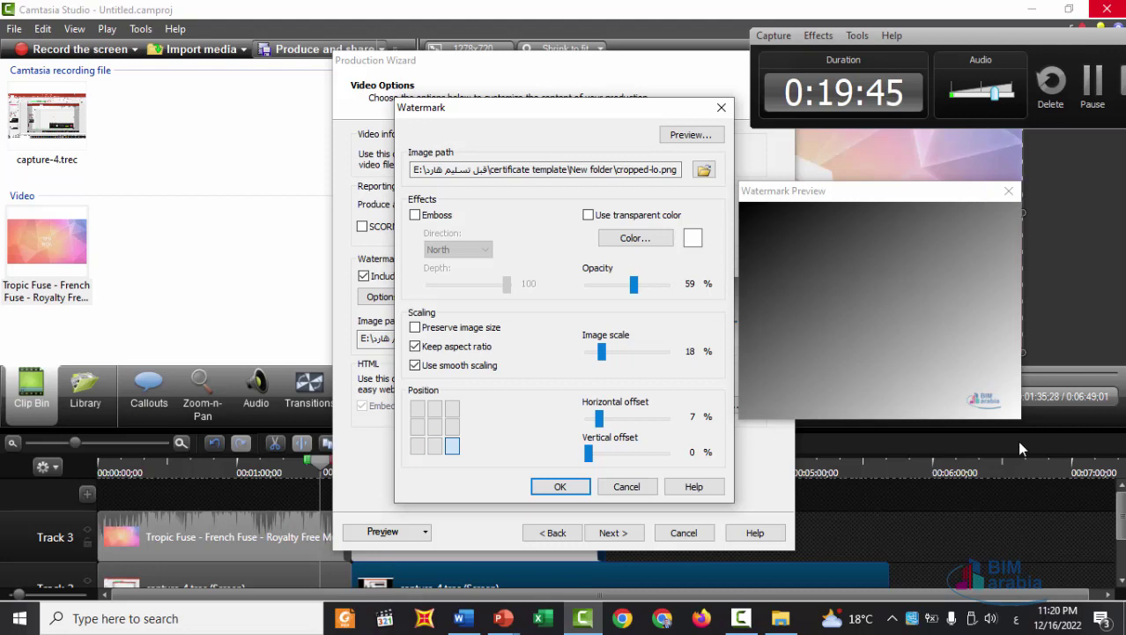
pyautogui.click(572, 486)
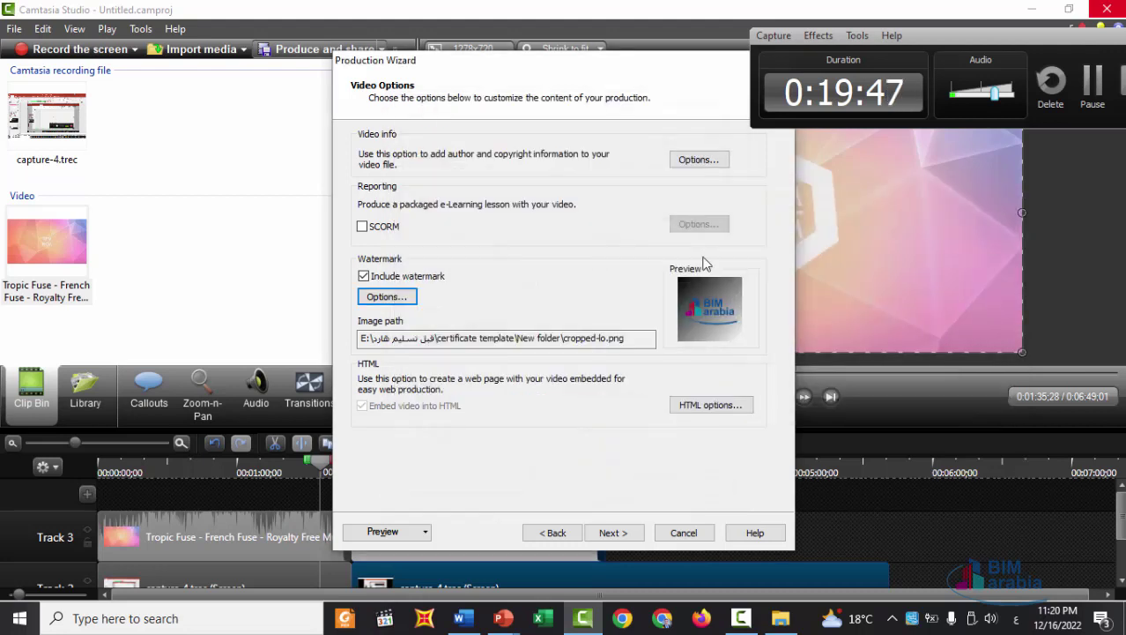
pyautogui.click(621, 539)
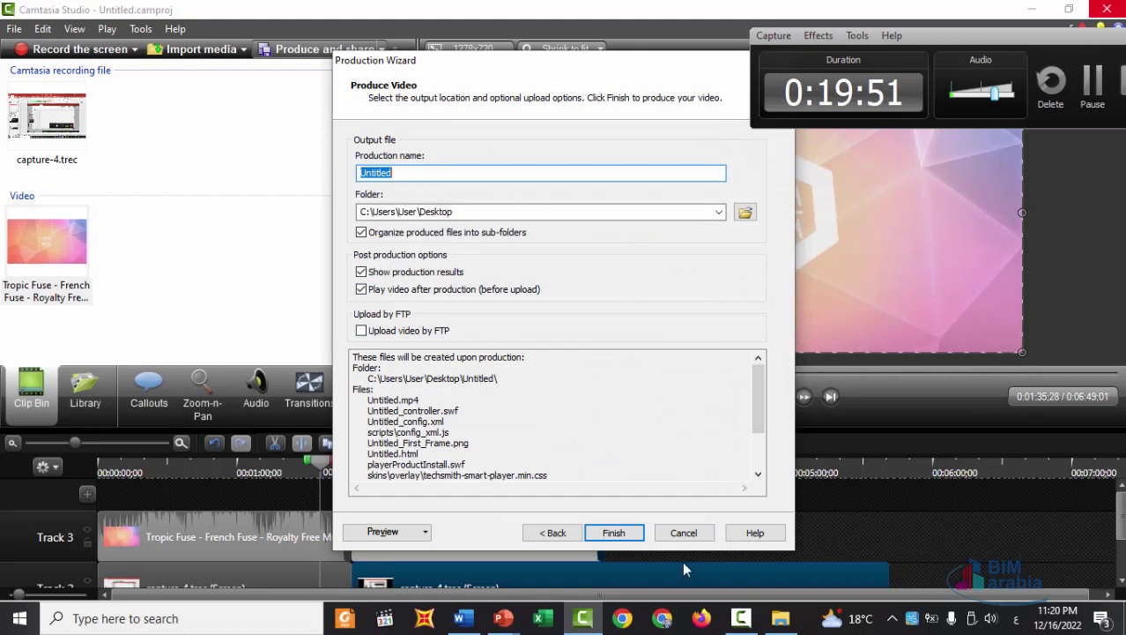
pyautogui.click(614, 532)
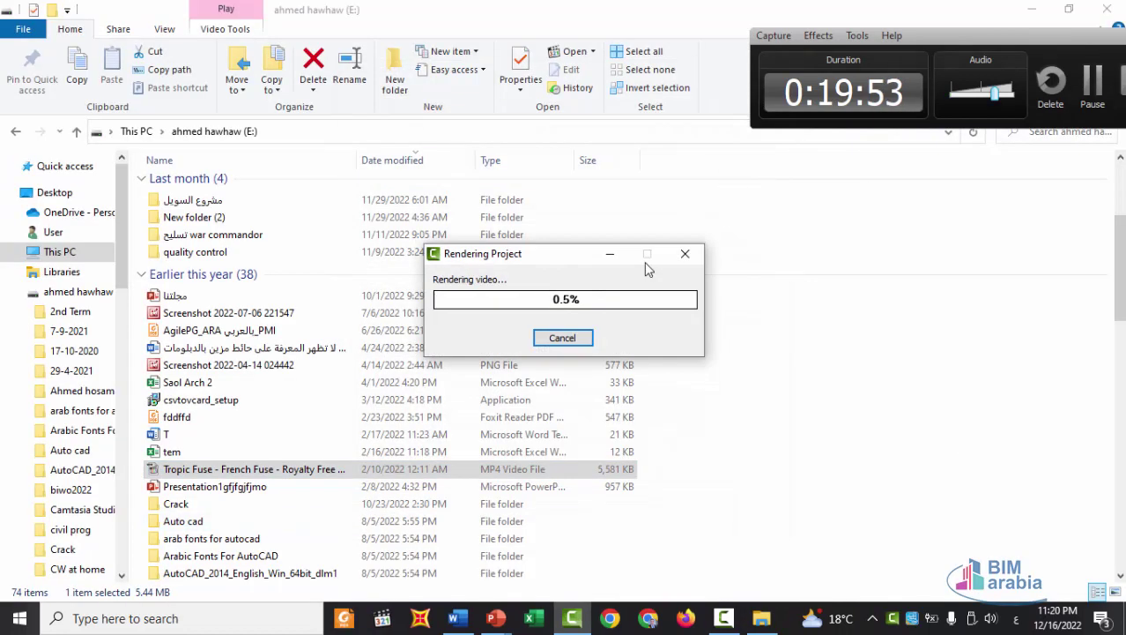
pyautogui.click(582, 342)
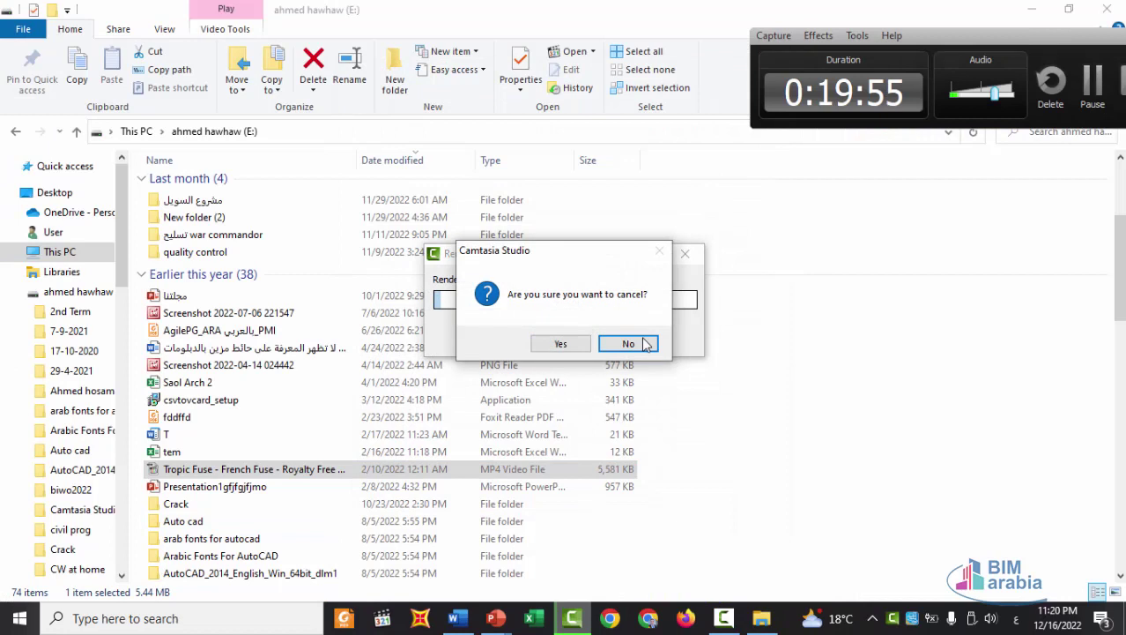
pyautogui.click(555, 346)
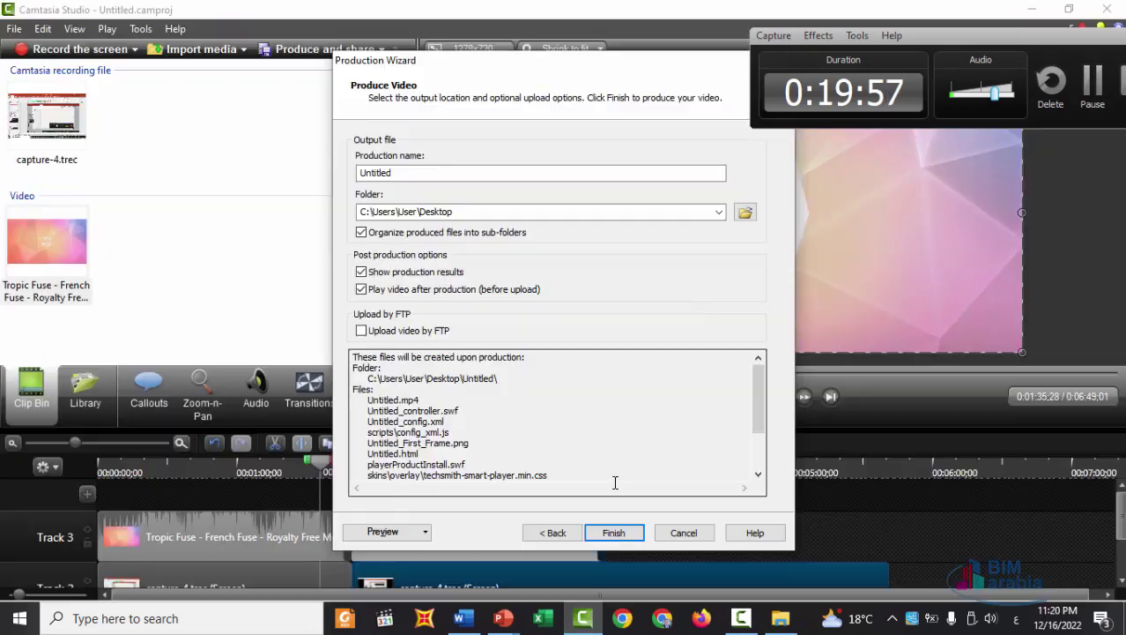
pyautogui.click(614, 532)
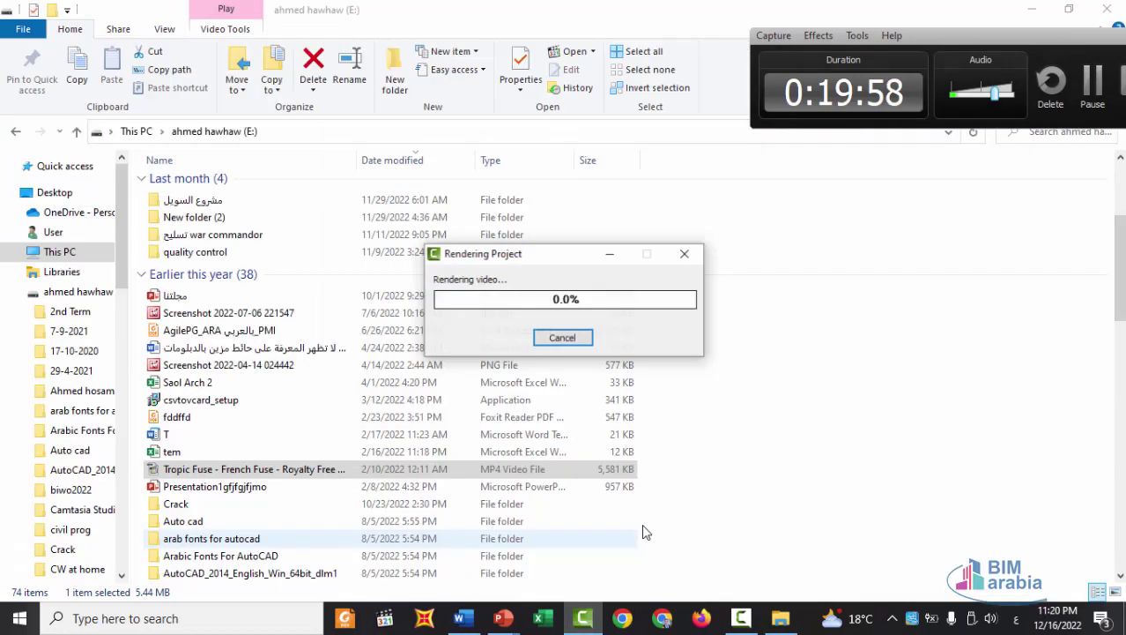
pyautogui.click(573, 339)
pyautogui.click(560, 343)
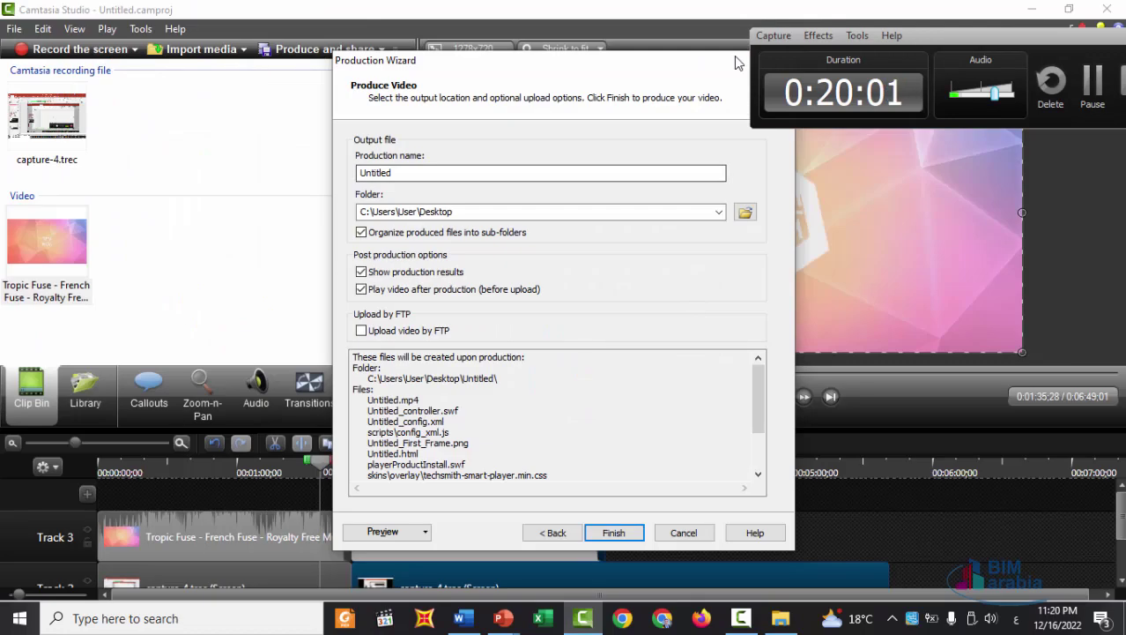
pyautogui.moveTo(970, 35); pyautogui.dragTo(845, 96)
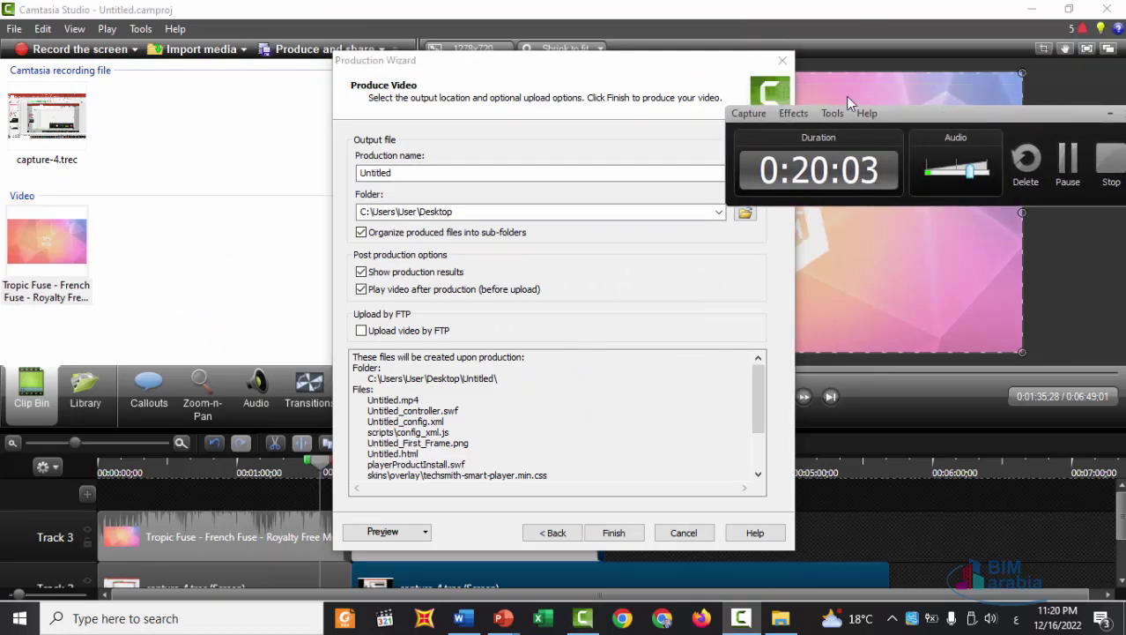
# Exit the Production Wizard without producing and return to the editing timeline.
pyautogui.click(782, 60)
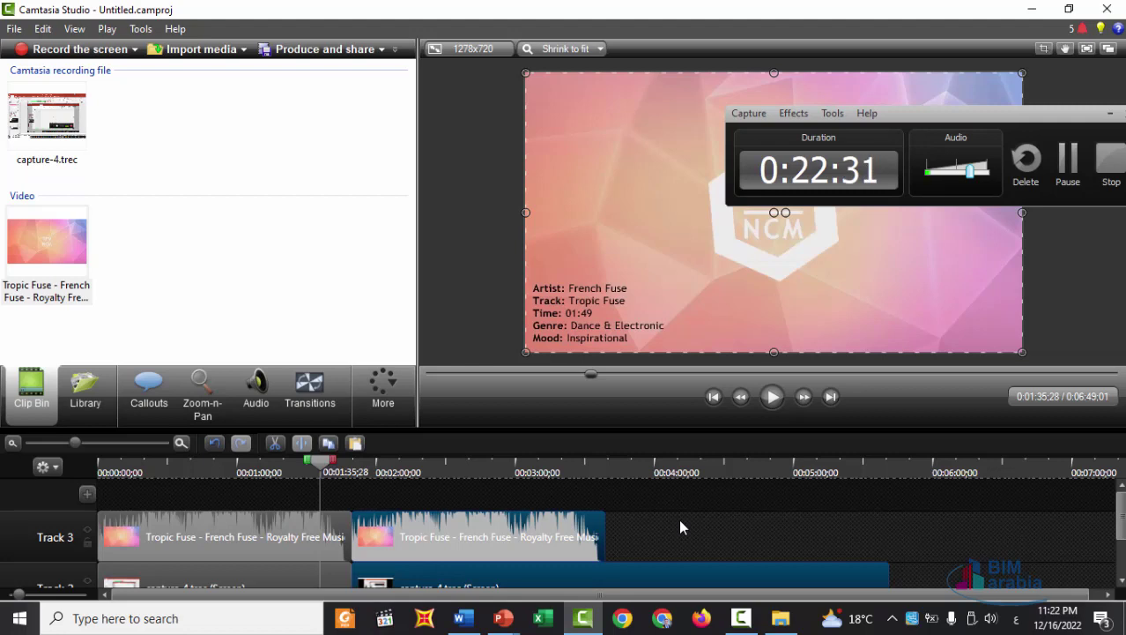
# Select both Tropic Fuse clips on Track 3 and enable volume leveling in the Audio tools.
pyautogui.click(247, 370)
pyautogui.moveTo(741, 521)
pyautogui.mouseDown()
pyautogui.moveTo(250, 556)
pyautogui.moveTo(199, 447)
pyautogui.mouseUp()
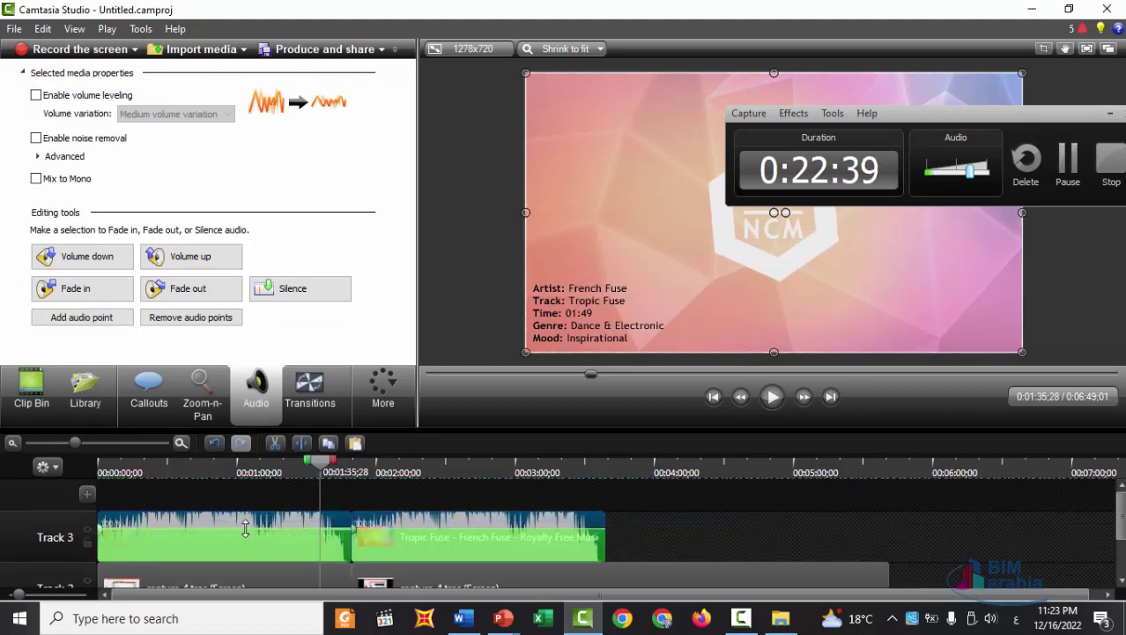
pyautogui.click(214, 443)
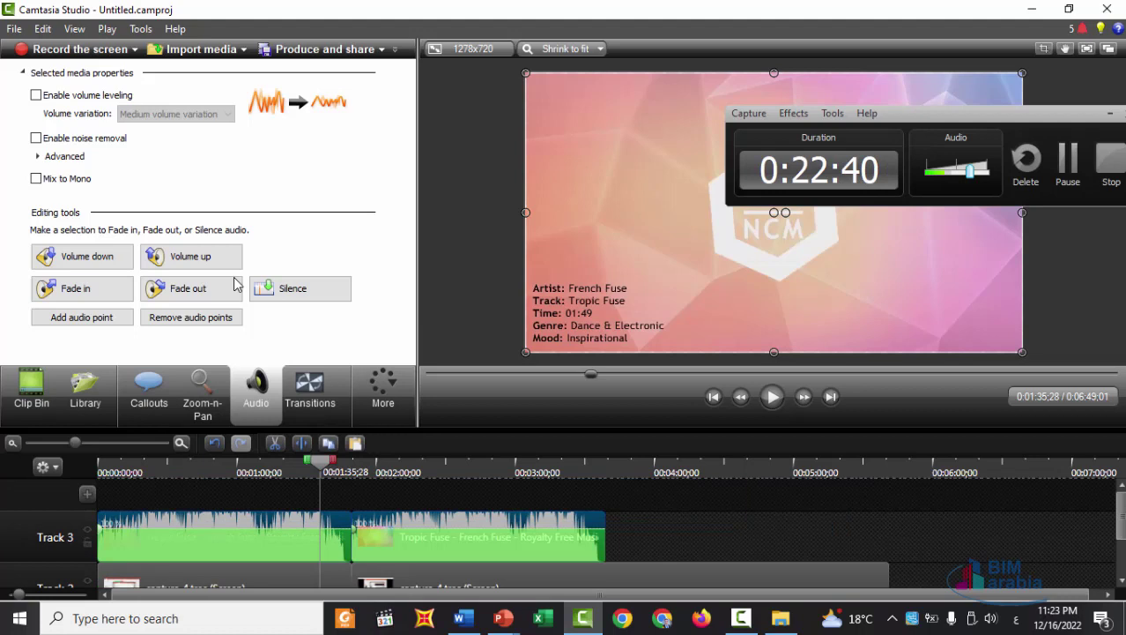
pyautogui.click(94, 96)
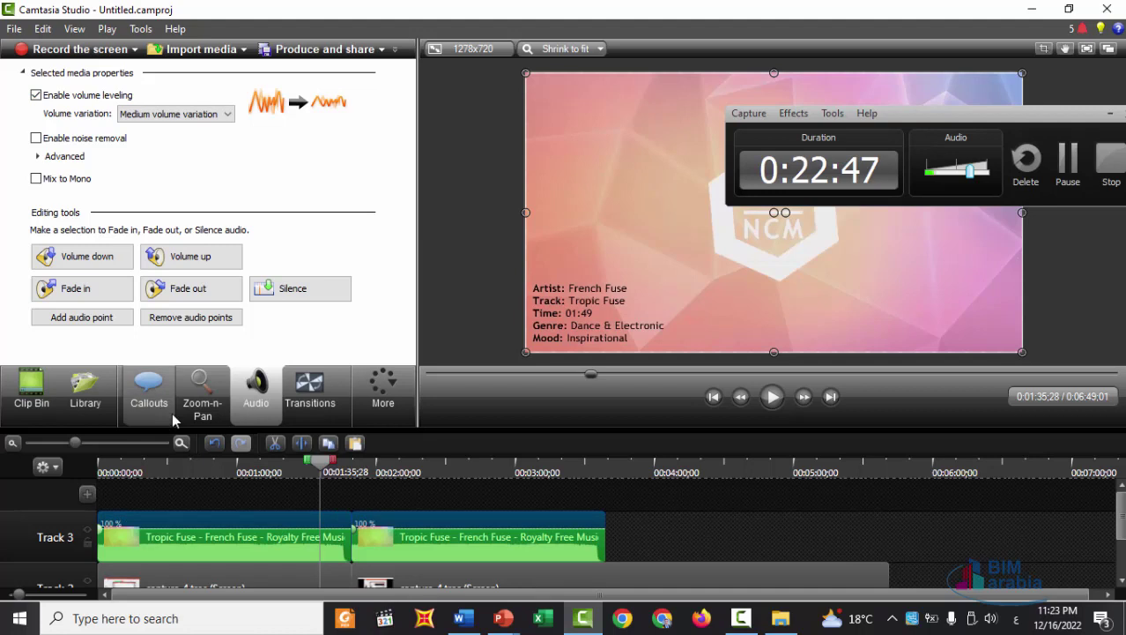
# Raise the music clips' volume and play back briefly to hear the result.
pyautogui.moveTo(172, 413)
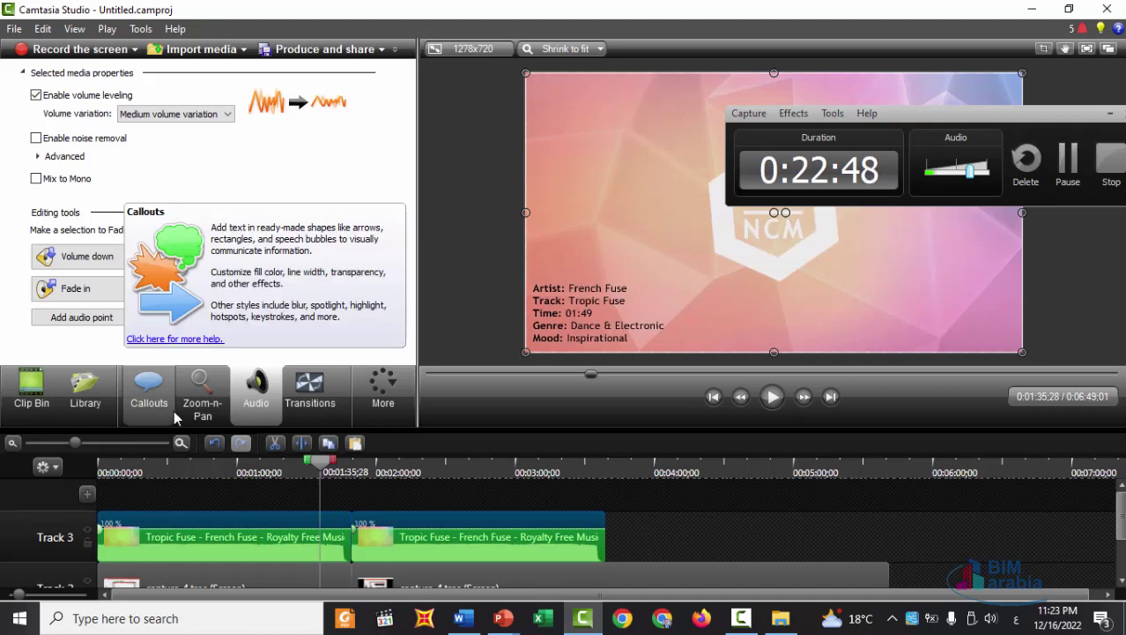
pyautogui.click(216, 254)
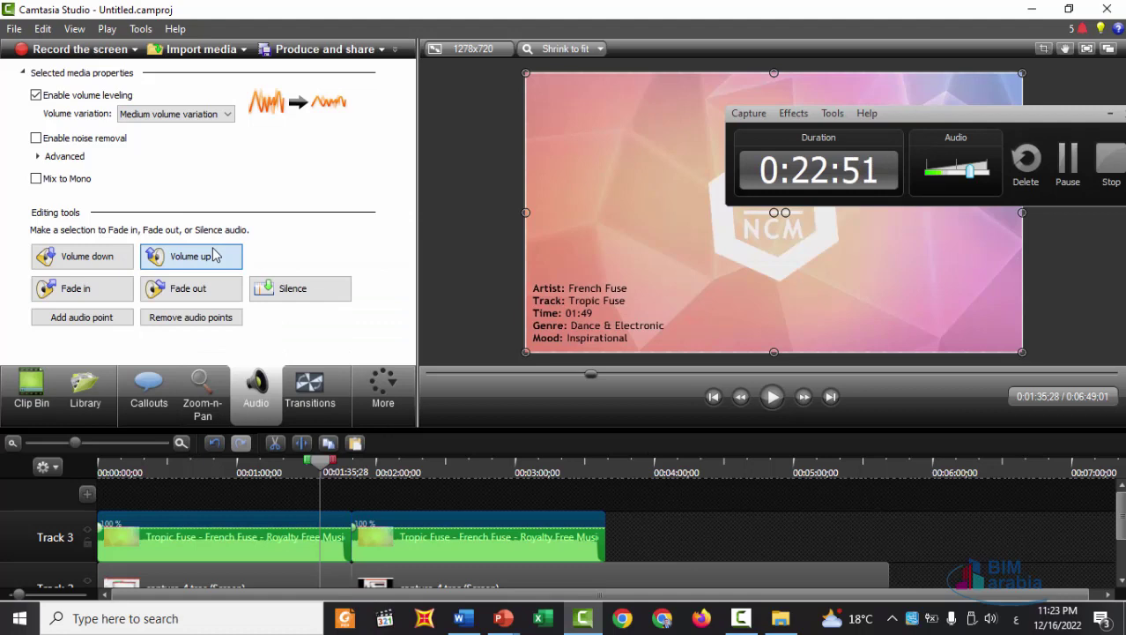
pyautogui.click(770, 404)
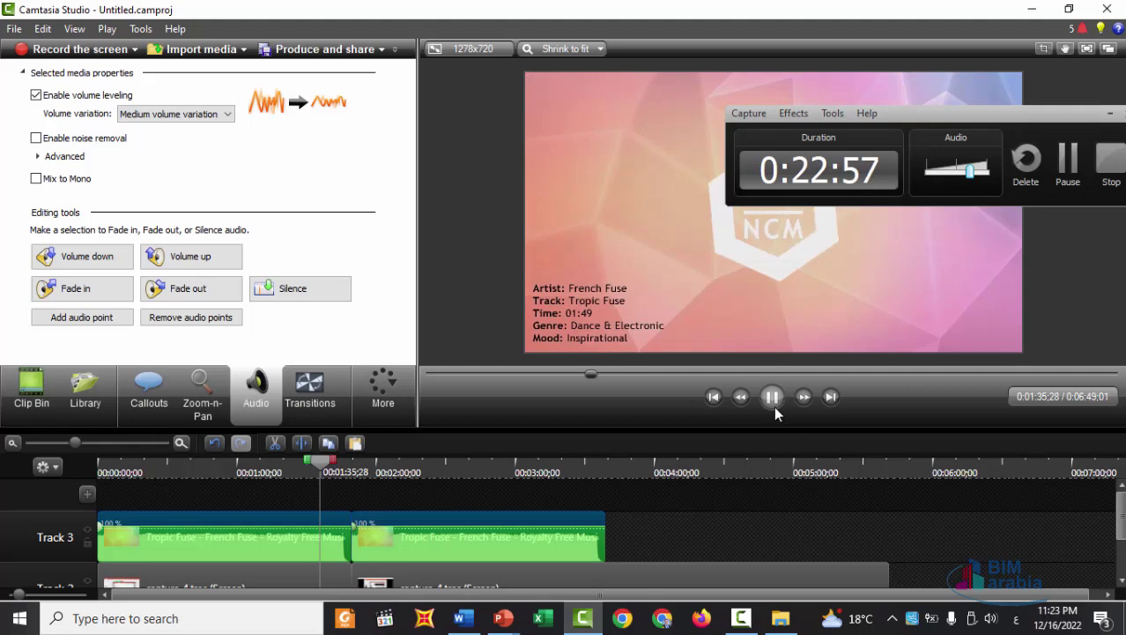
pyautogui.scroll(-1, 571, 510)
pyautogui.scroll(-1, 571, 494)
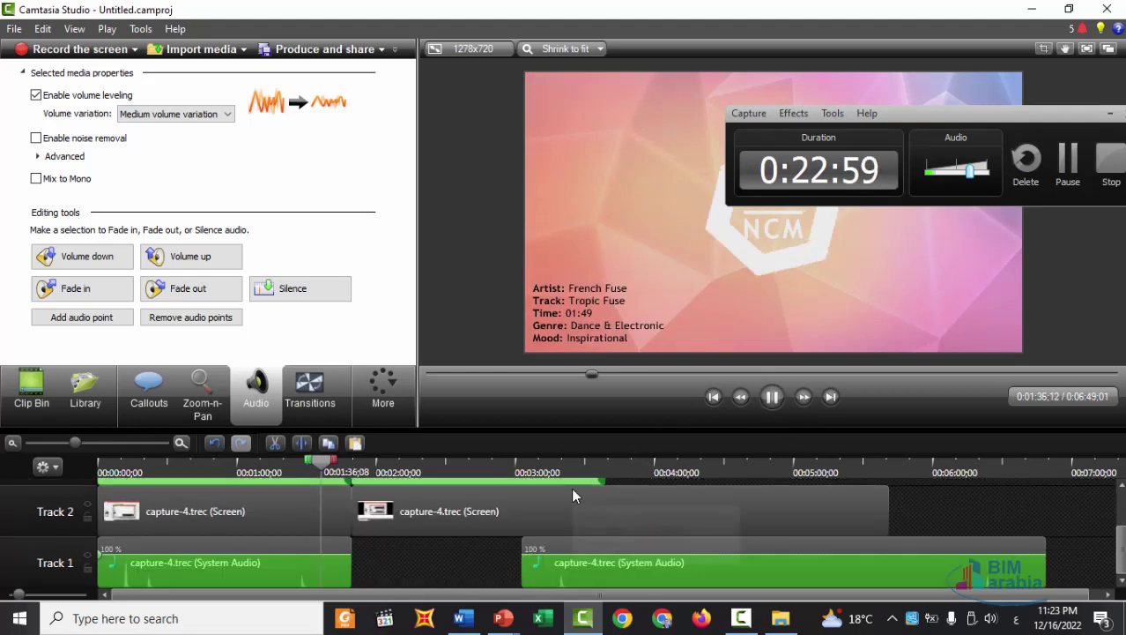
pyautogui.scroll(1, 571, 488)
pyautogui.scroll(1, 572, 486)
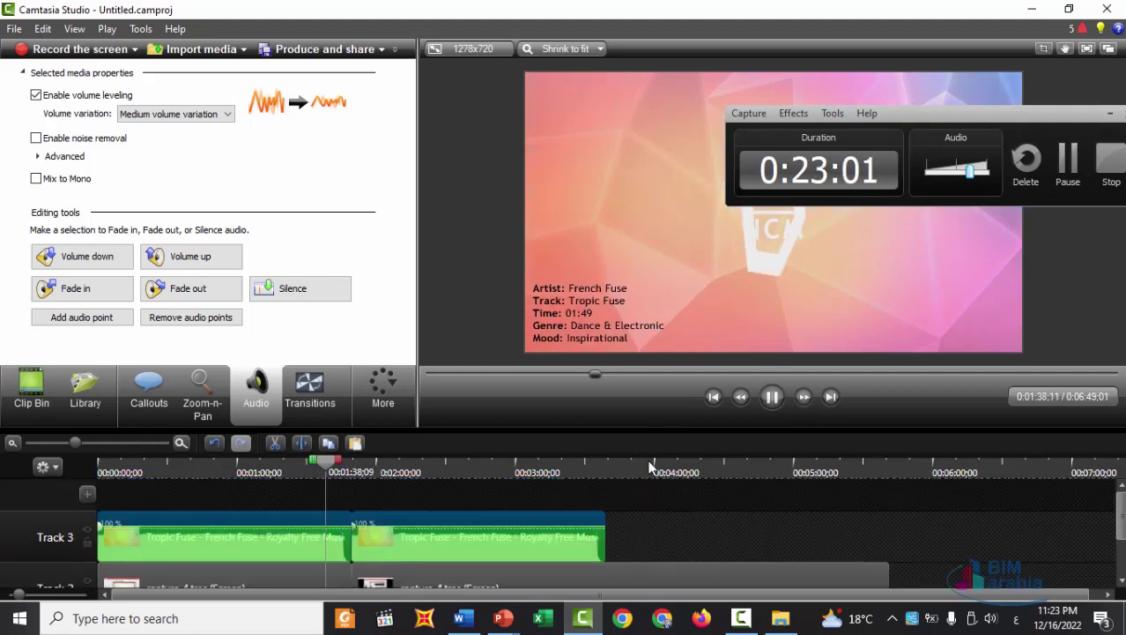
pyautogui.click(773, 402)
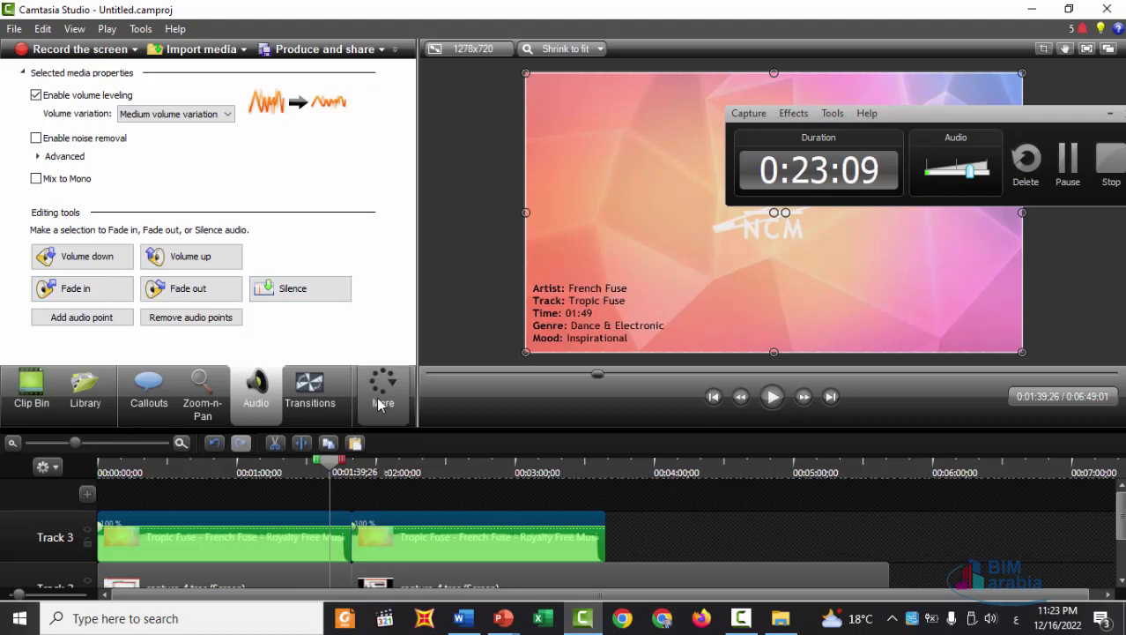
# Enable noise removal on the Tropic Fuse music clips and play them back to check.
pyautogui.click(73, 141)
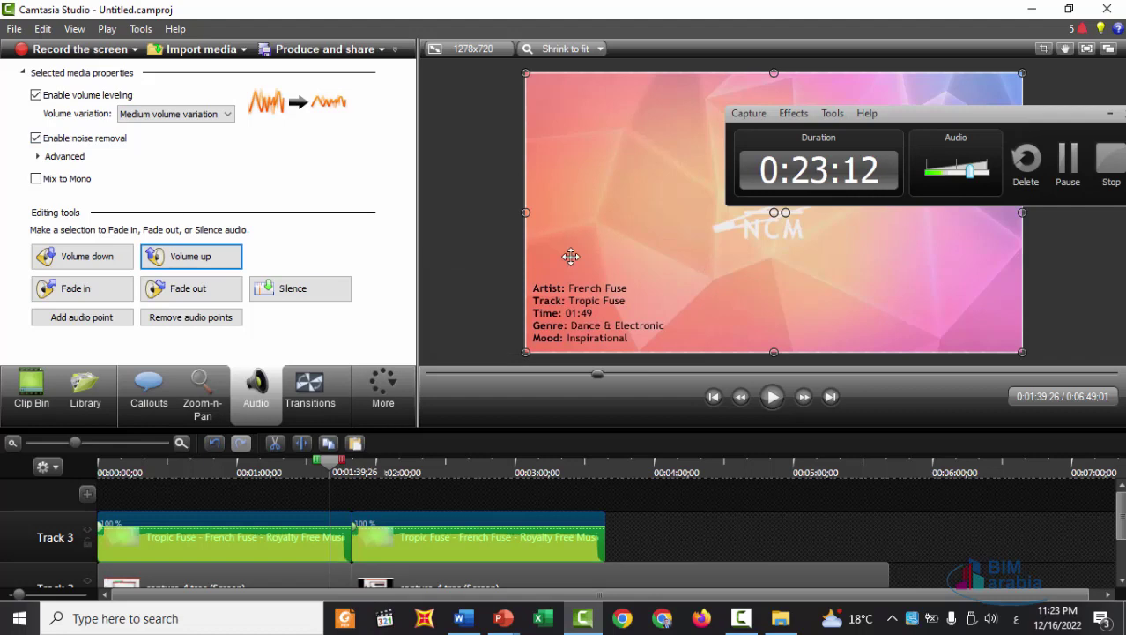
pyautogui.click(791, 396)
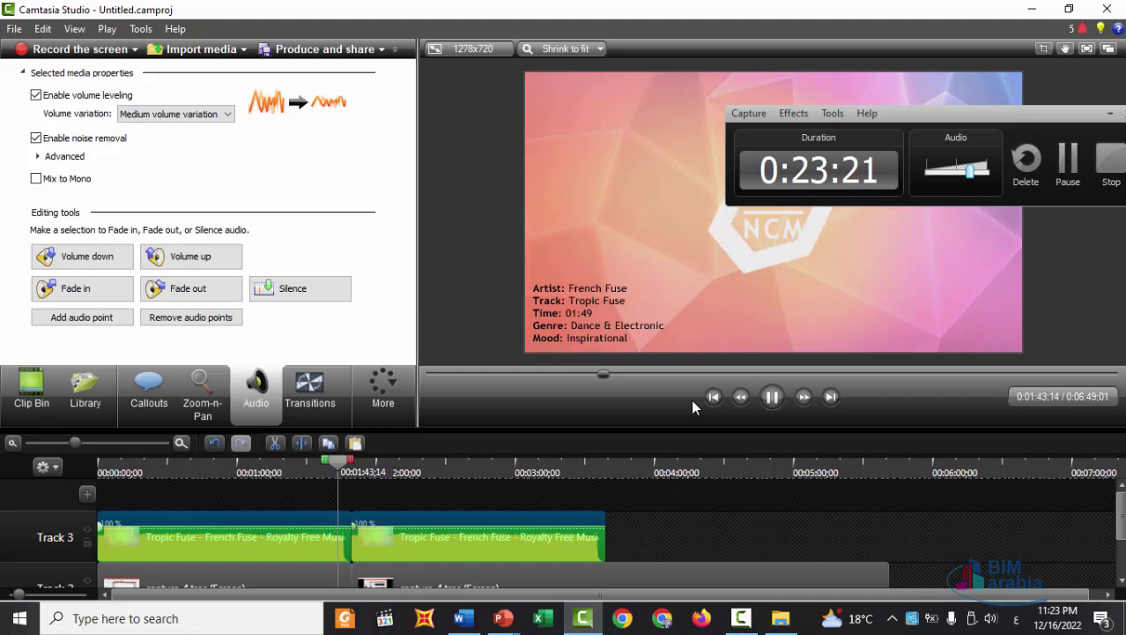
pyautogui.click(776, 399)
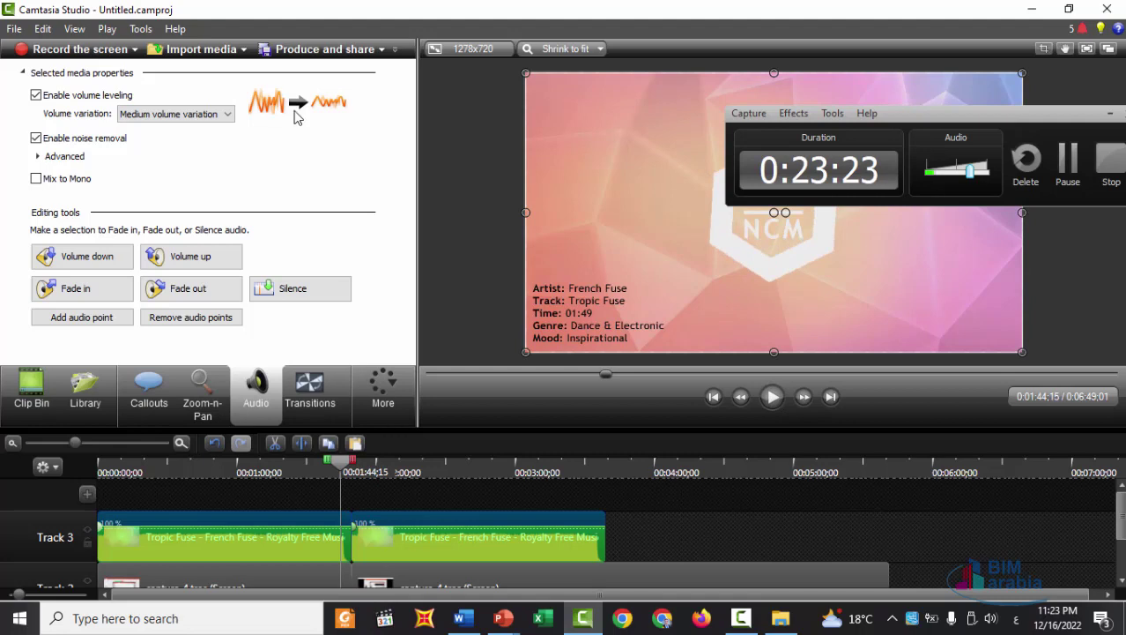